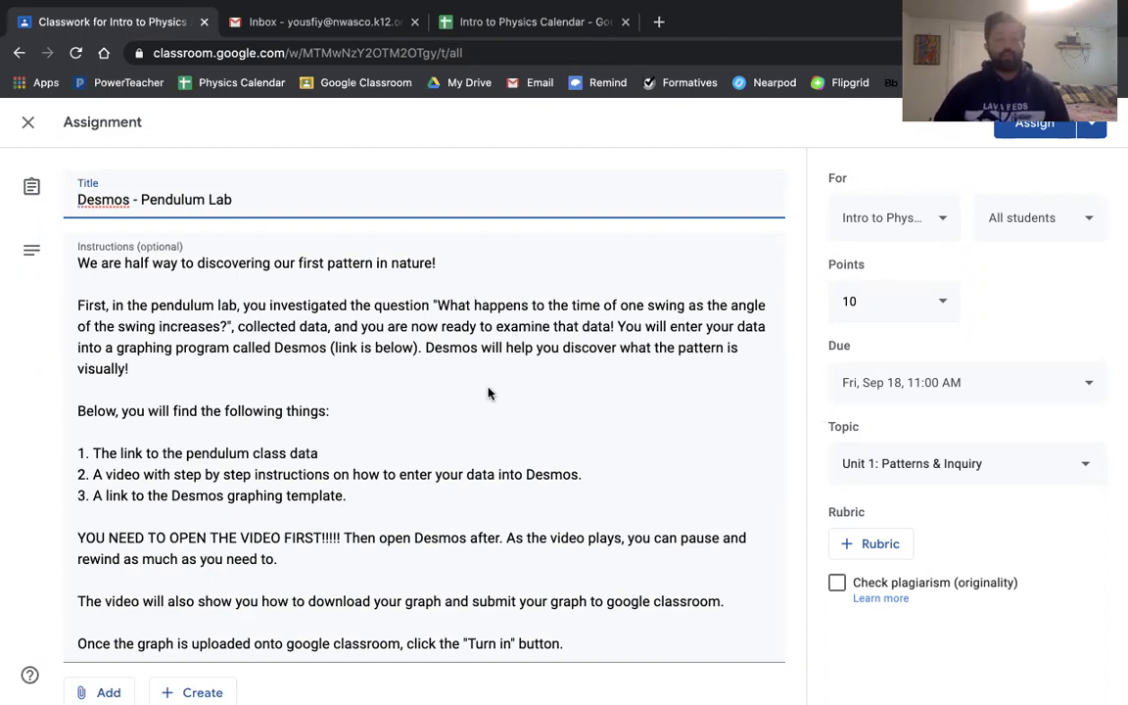
Scroll down the Desmos - Pendulum Lab assignment to reach its two attachments
{"action": "scroll", "coordinate": [490, 393], "scroll_direction": "down", "scroll_amount": 3}
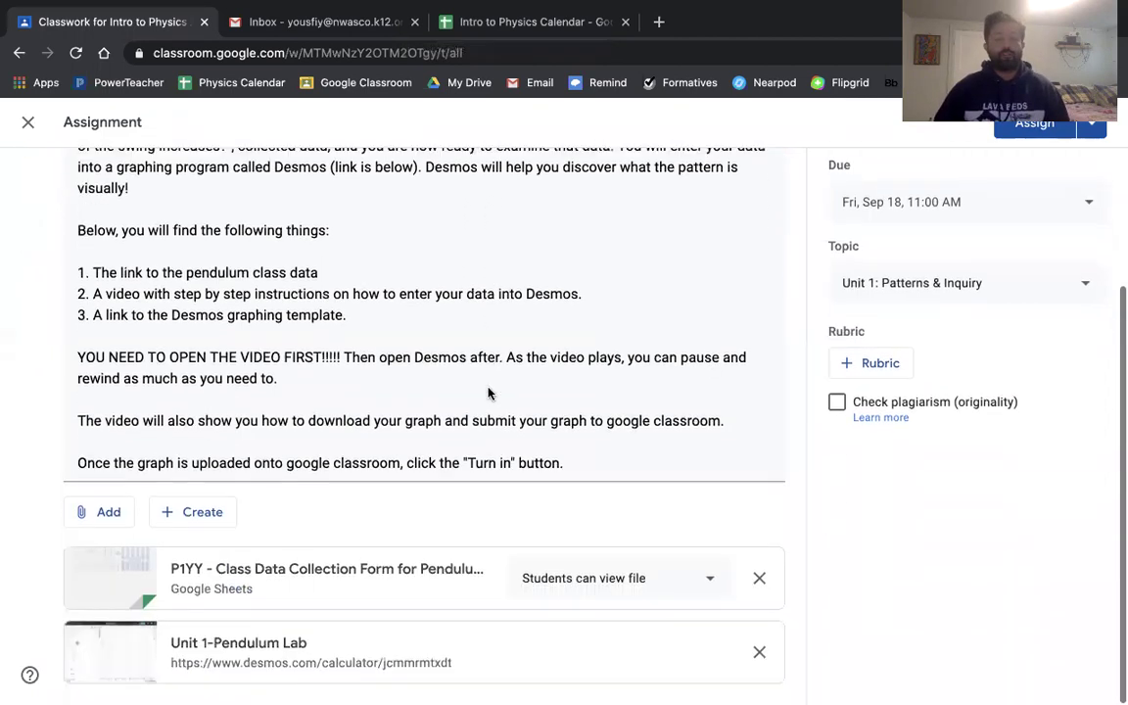
Open the Unit 1-Pendulum Lab graph and sign in to Desmos with the school Google account
{"action": "left_click", "coordinate": [235, 661]}
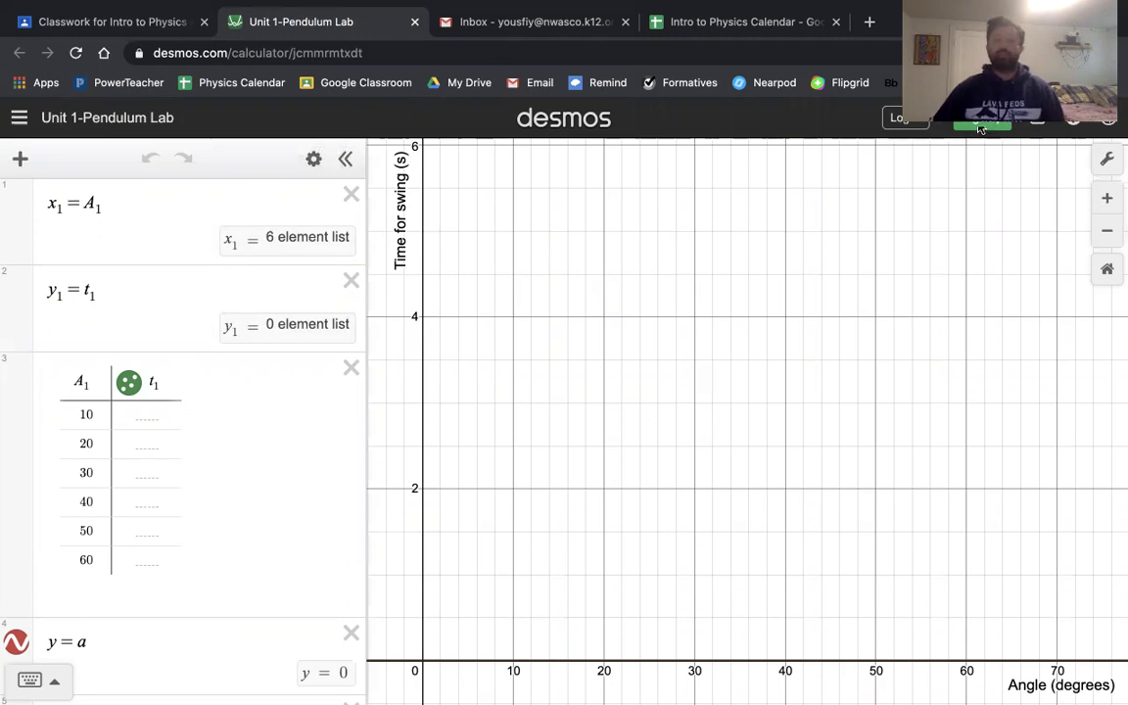
{"action": "left_click", "coordinate": [903, 119]}
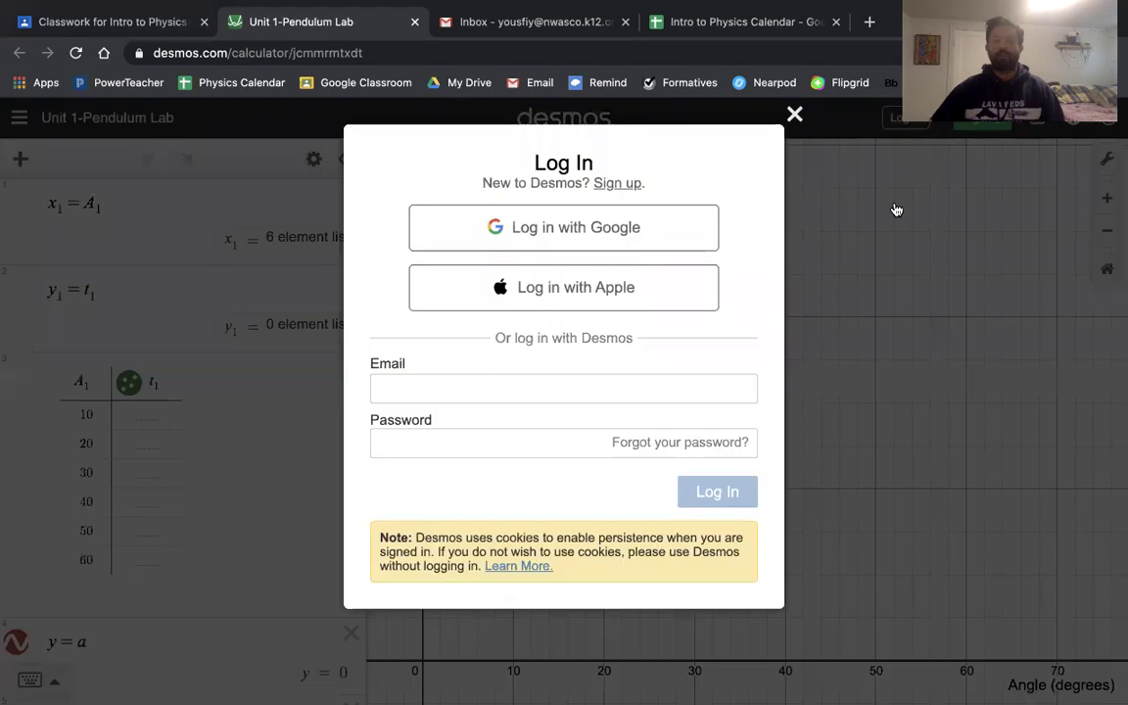
{"action": "left_click", "coordinate": [557, 235]}
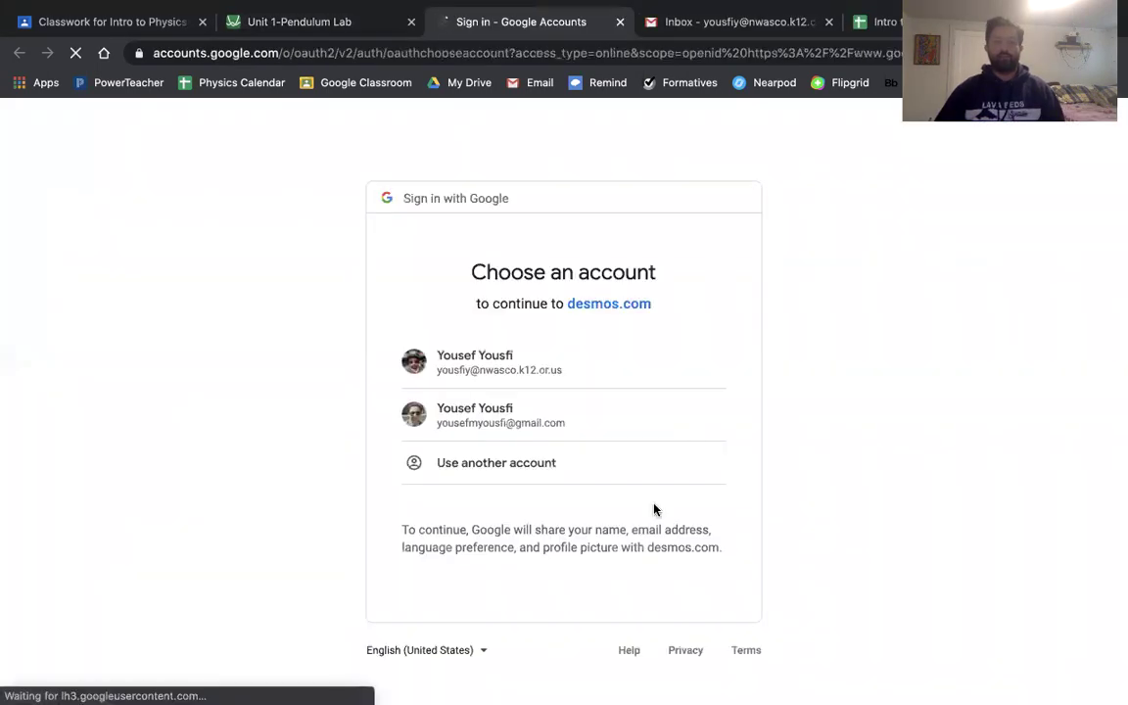
{"action": "left_click", "coordinate": [496, 371]}
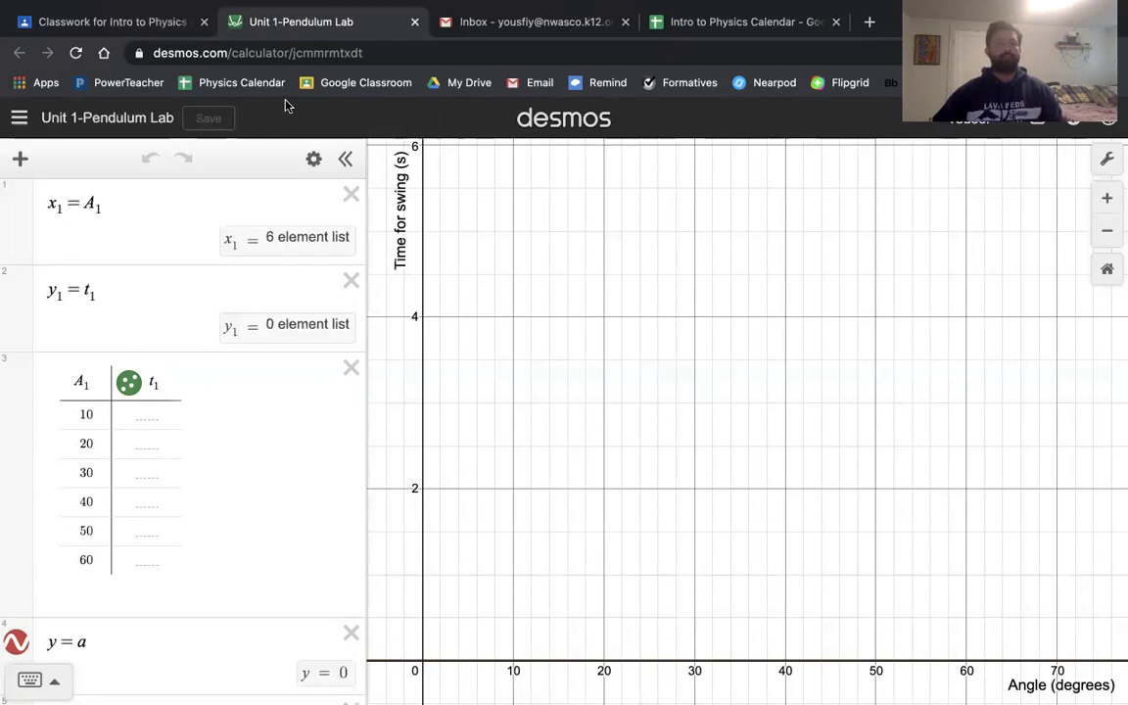
Save a personal copy titled 'Unit 1-Pendulum Lab' followed by the student's name
{"action": "left_click", "coordinate": [107, 120]}
{"action": "left_click", "coordinate": [565, 266]}
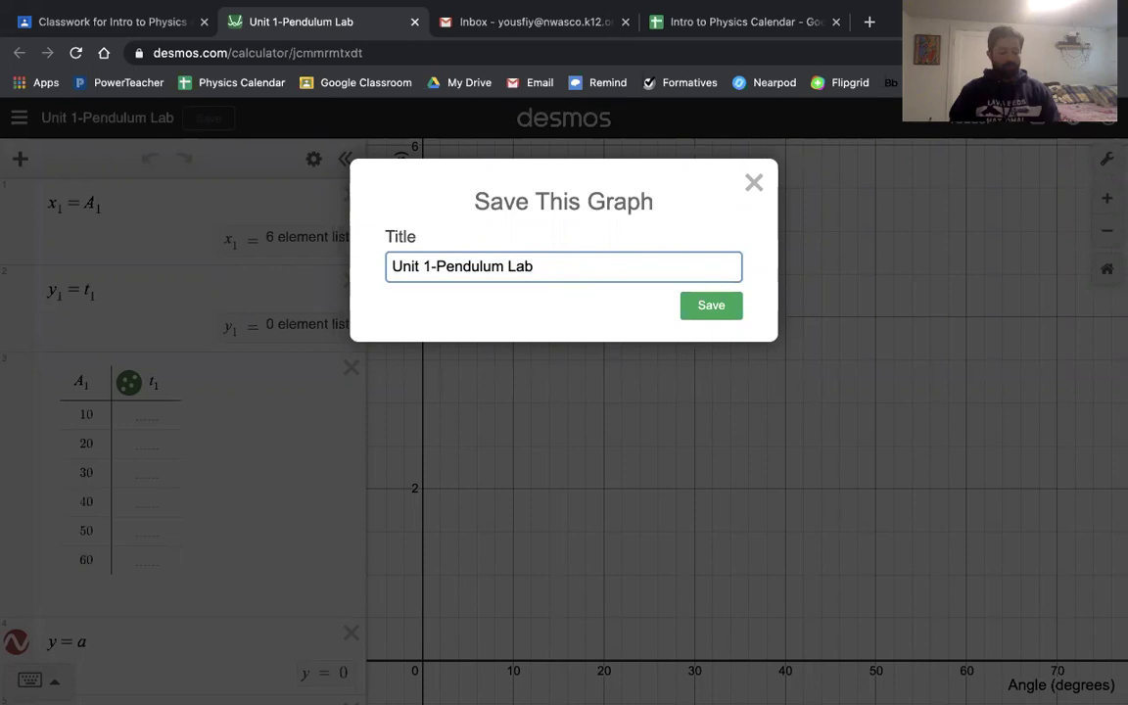
{"action": "type", "text": "Yousef "}
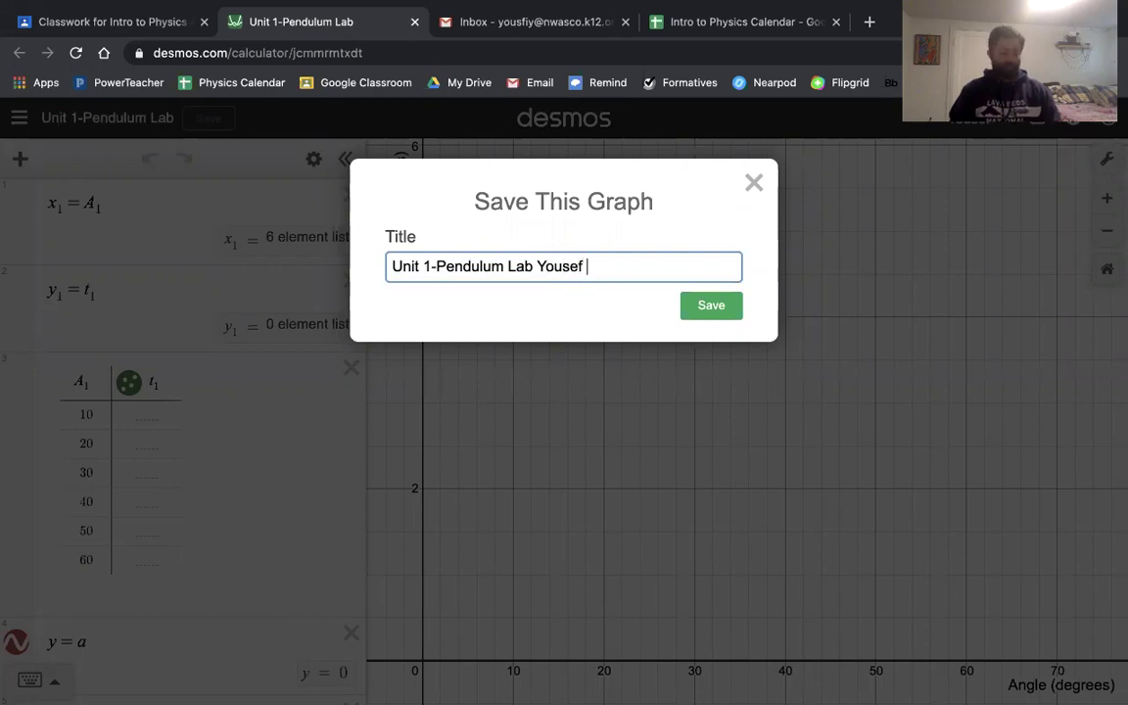
{"action": "type", "text": "Y"}
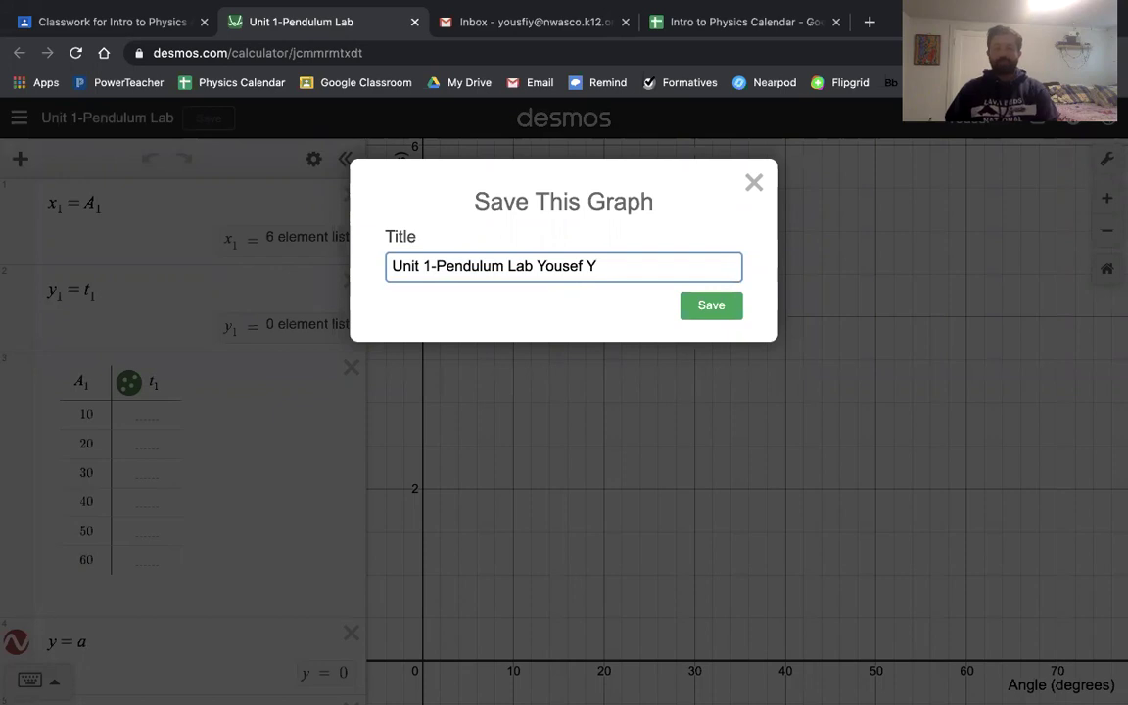
{"action": "left_click", "coordinate": [712, 311]}
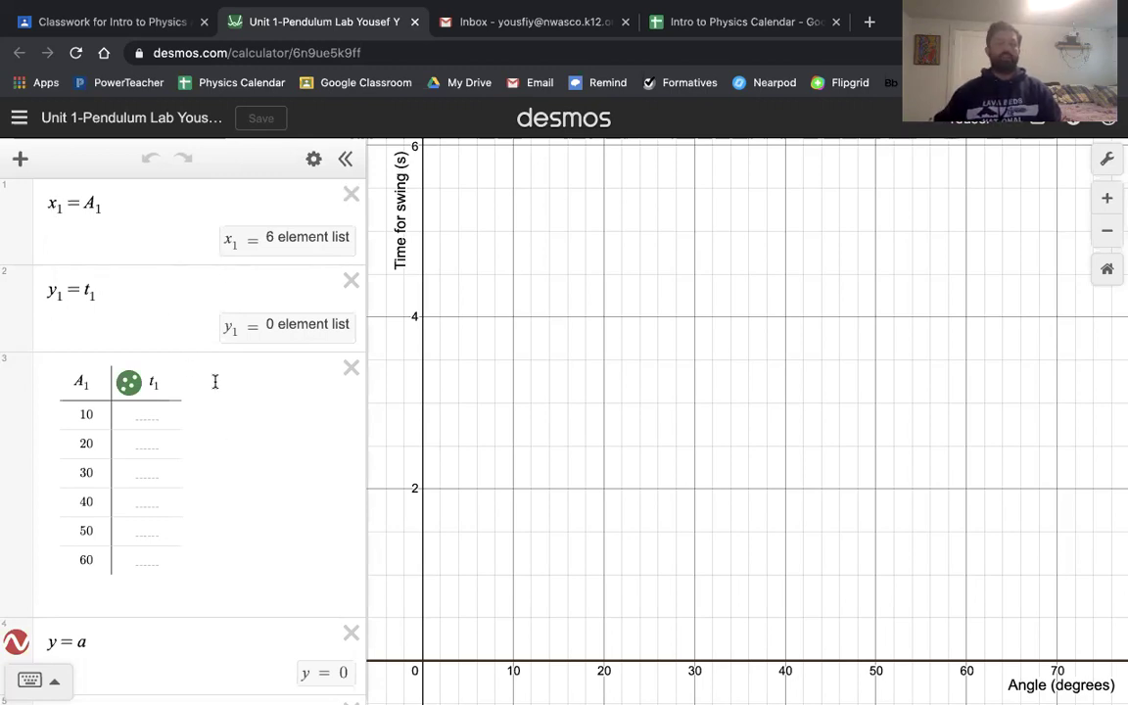
{"action": "scroll", "coordinate": [213, 425], "scroll_direction": "down", "scroll_amount": 3}
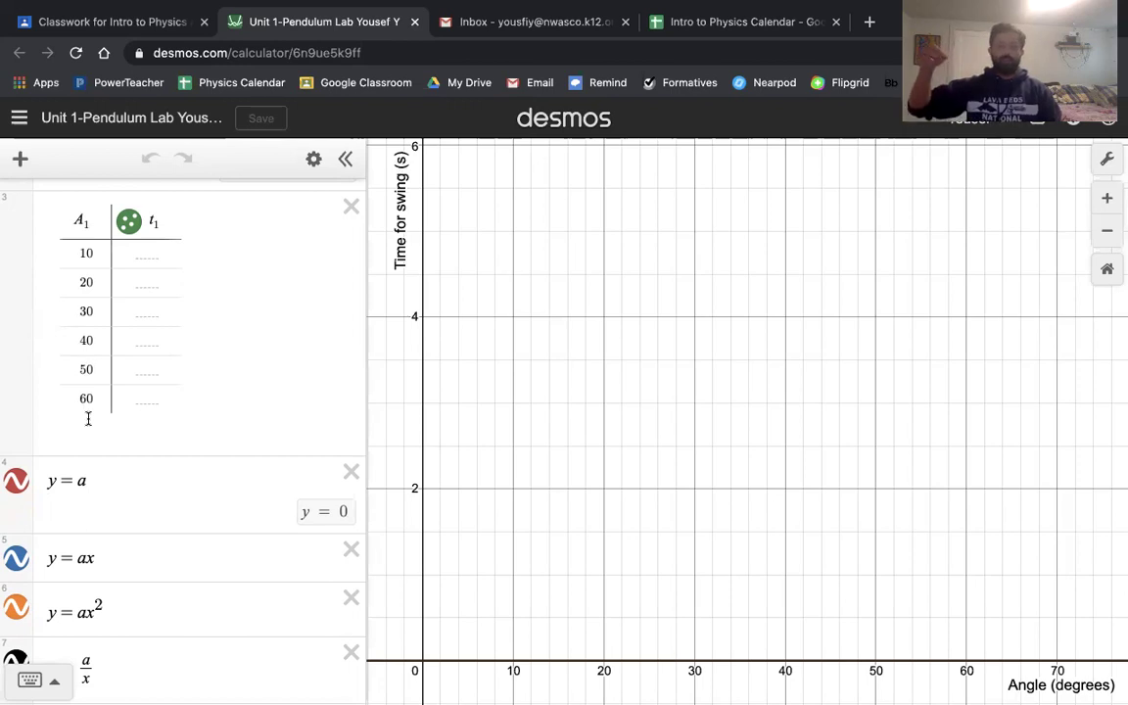
{"action": "scroll", "coordinate": [86, 309], "scroll_direction": "up", "scroll_amount": 1}
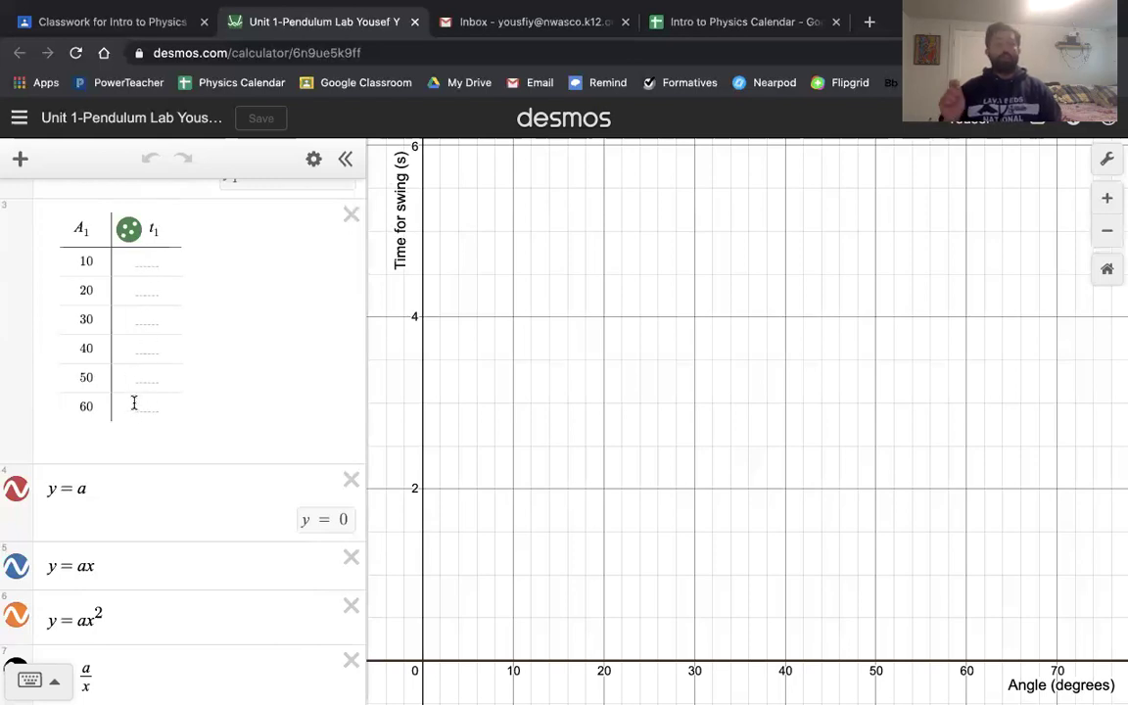
Open the class data sheet from the assignment, review the average swing times, then return to Desmos
{"action": "left_click", "coordinate": [103, 28]}
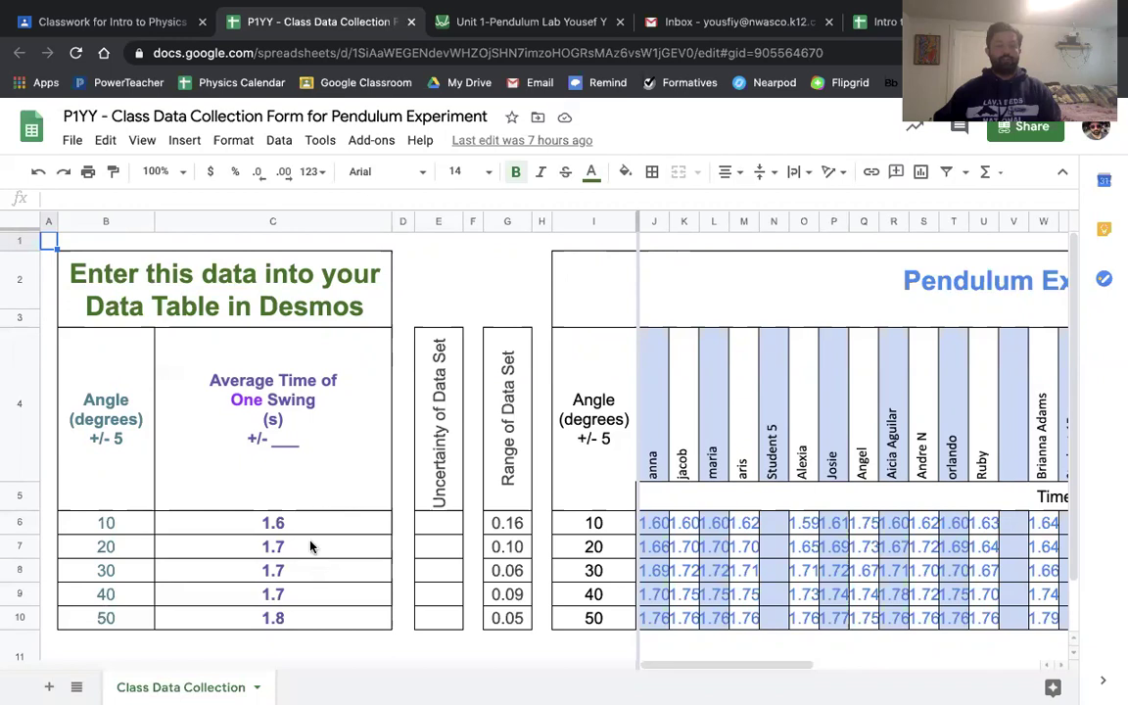
{"action": "scroll", "coordinate": [235, 597], "scroll_direction": "down", "scroll_amount": 2}
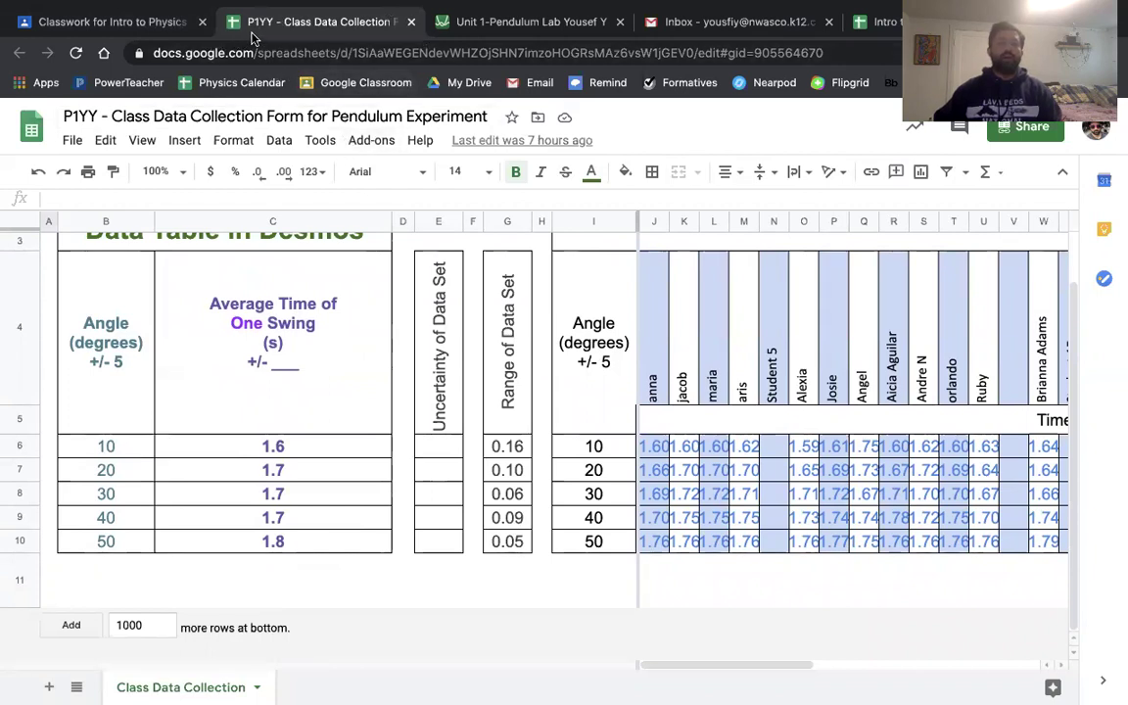
{"action": "left_click_drag", "start_coordinate": [246, 37], "coordinate": [312, 33]}
{"action": "left_click", "coordinate": [475, 24]}
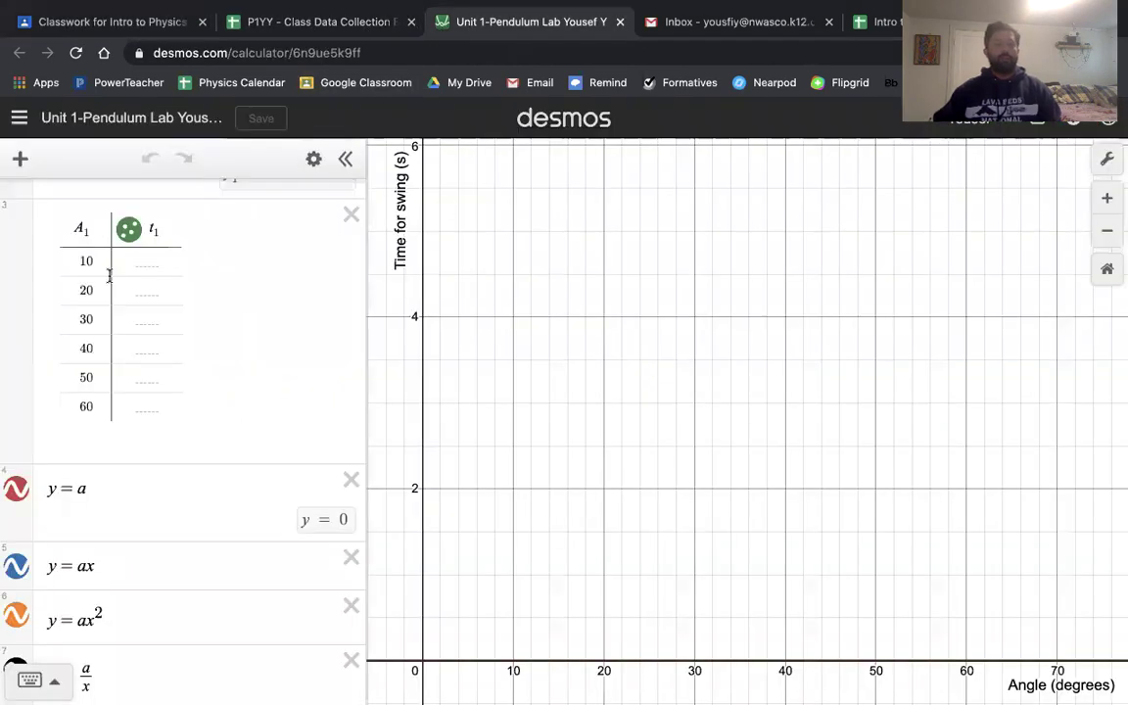
Delete the 60° angle row and check the class averages in the data sheet
{"action": "left_click", "coordinate": [99, 401]}
{"action": "key", "text": "BackSpace"}
{"action": "key", "text": "BackSpace"}
{"action": "key", "text": "BackSpace"}
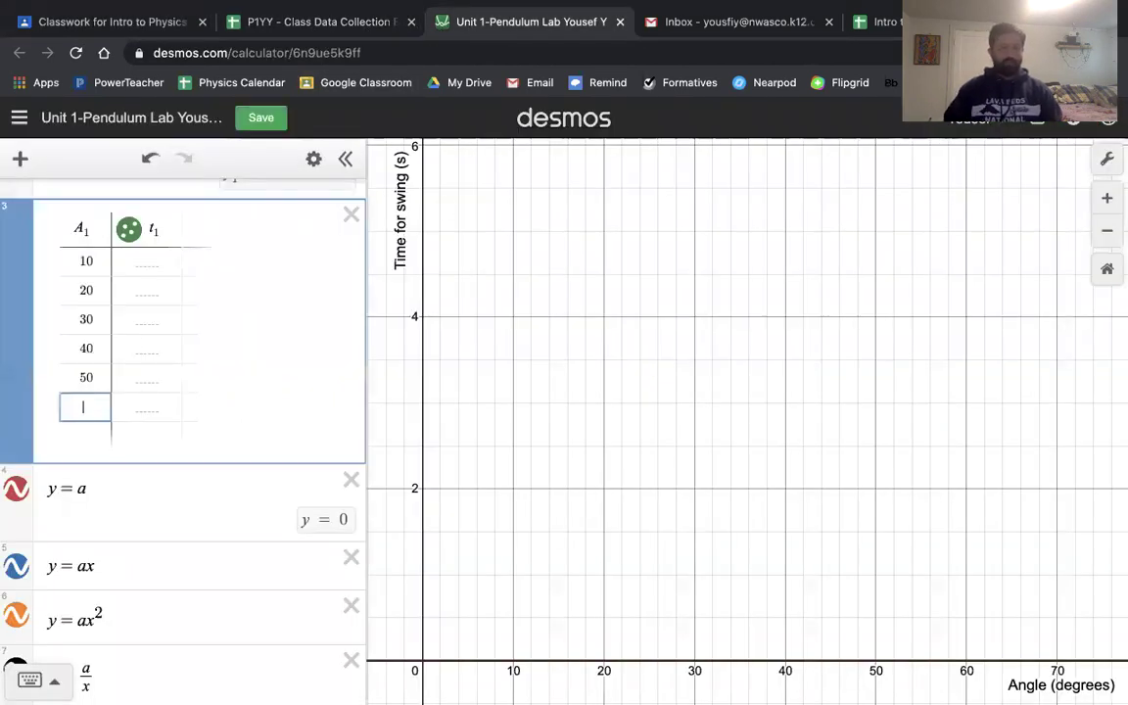
{"action": "left_click", "coordinate": [155, 284]}
{"action": "key", "text": "Up"}
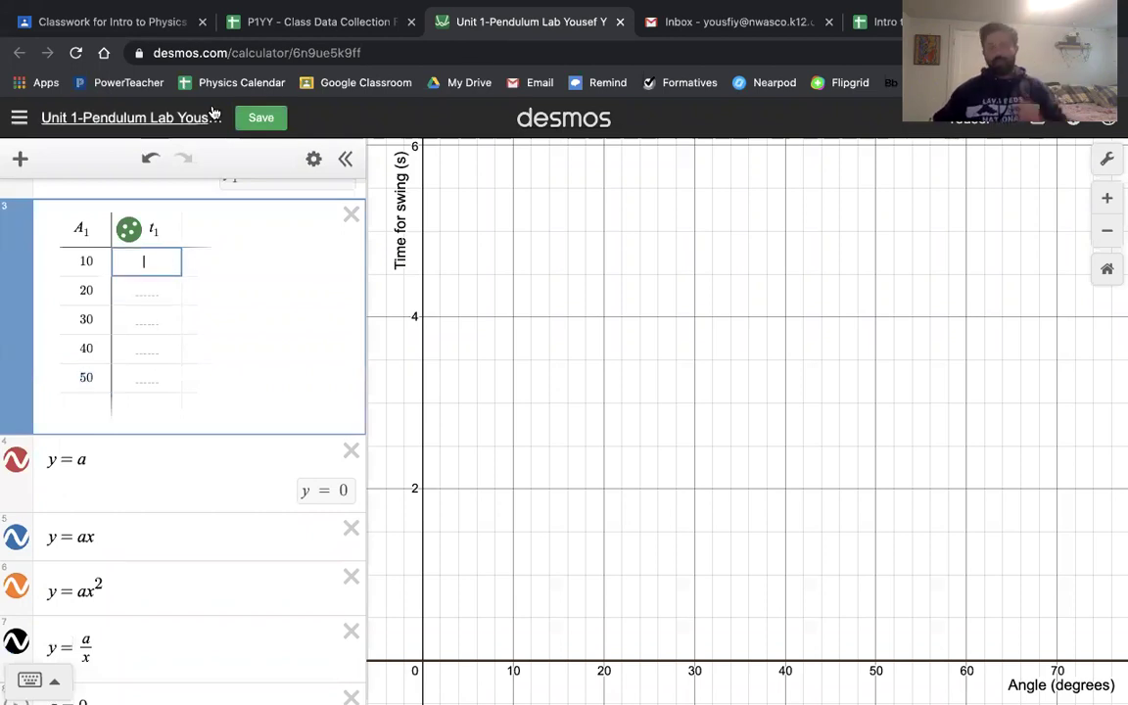
{"action": "left_click", "coordinate": [284, 22]}
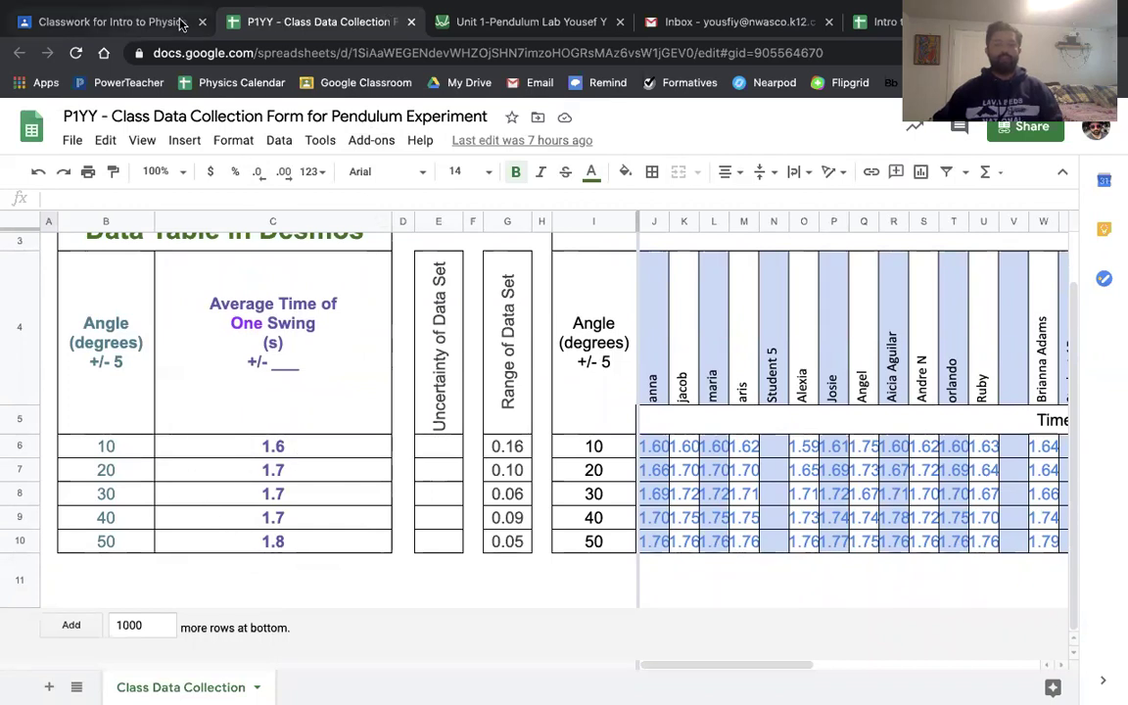
{"action": "left_click", "coordinate": [446, 23]}
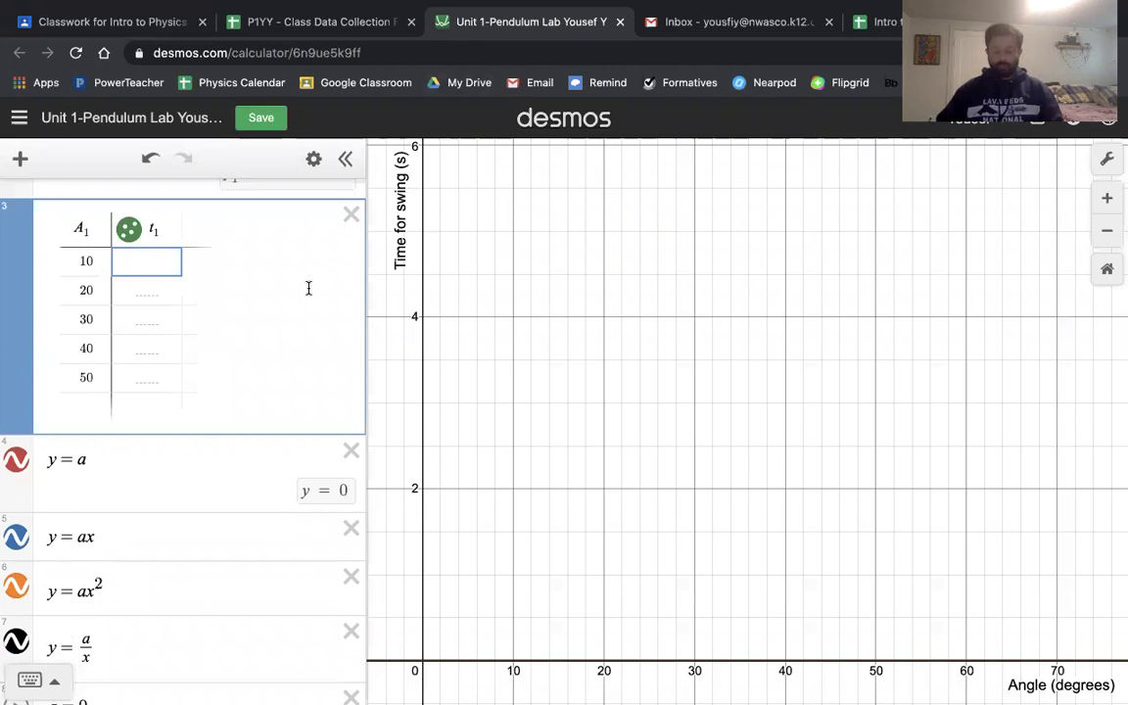
Enter swing times 1.6, 1.7, 1.8 and 1.6 s for 10–40°
{"action": "type", "text": "1.6"}
{"action": "key", "text": "Return"}
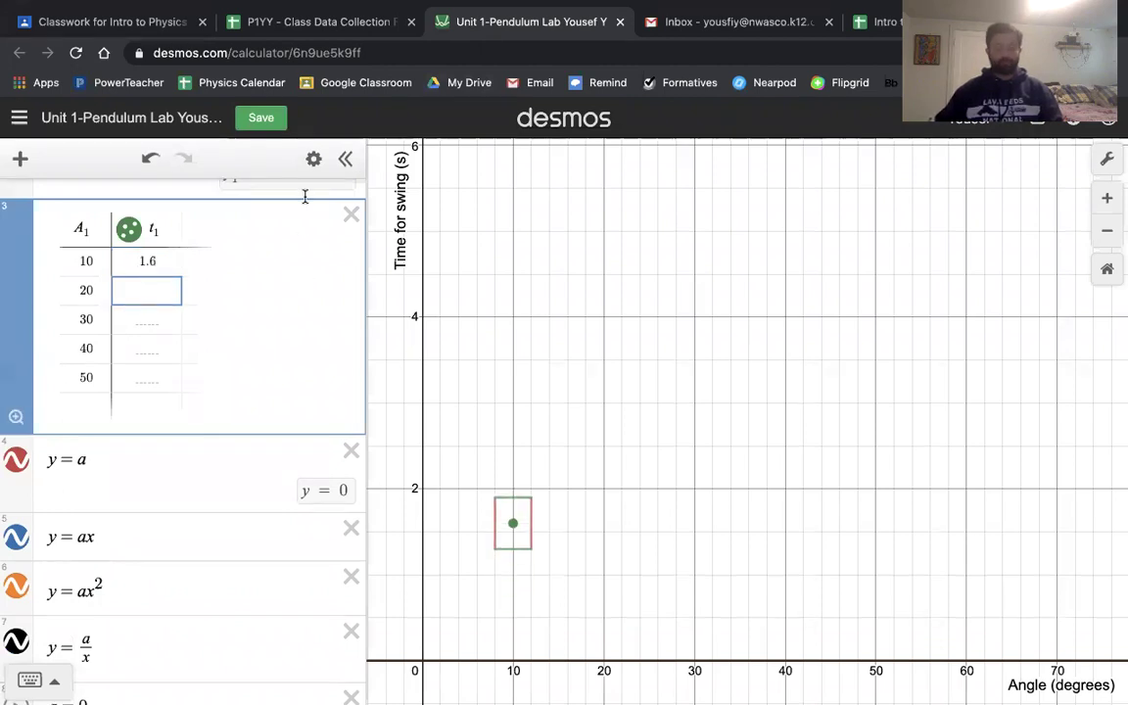
{"action": "type", "text": "1.7"}
{"action": "key", "text": "Return"}
{"action": "type", "text": "1"}
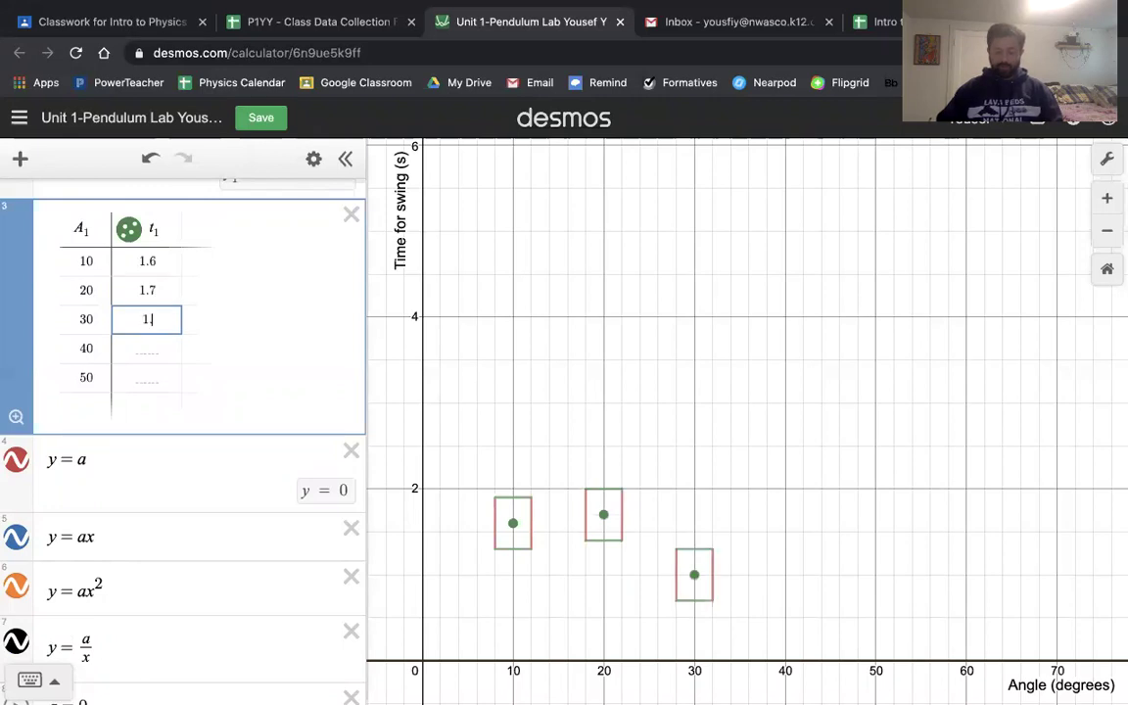
{"action": "type", "text": ".8"}
{"action": "key", "text": "Return"}
{"action": "type", "text": "1.6"}
{"action": "key", "text": "Return"}
Replace the 10°, 20° and 30° swing times with 2.0 s each
{"action": "key", "text": "Up"}
{"action": "key", "text": "Up"}
{"action": "key", "text": "Up"}
{"action": "key", "text": "Up"}
{"action": "type", "text": "2.0"}
{"action": "key", "text": "Return"}
{"action": "key", "text": "BackSpace"}
{"action": "type", "text": "2.0"}
{"action": "key", "text": "Return"}
{"action": "type", "text": "2.0"}
{"action": "key", "text": "Return"}
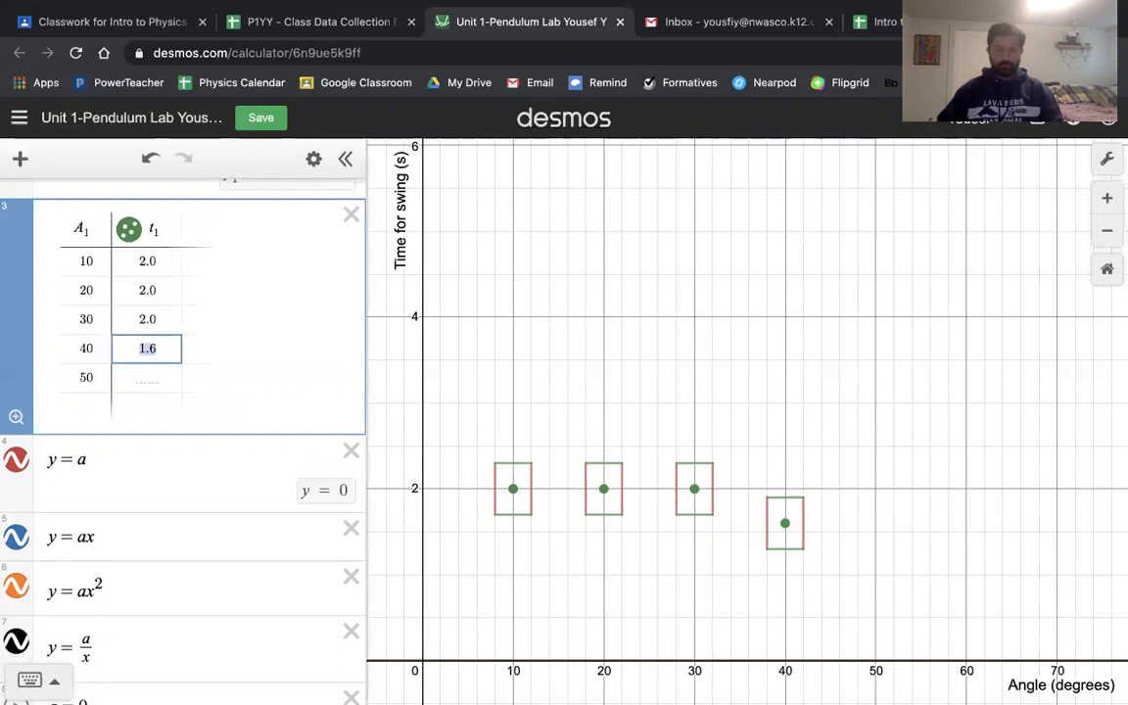
{"action": "key", "text": "Up"}
{"action": "key", "text": "Up"}
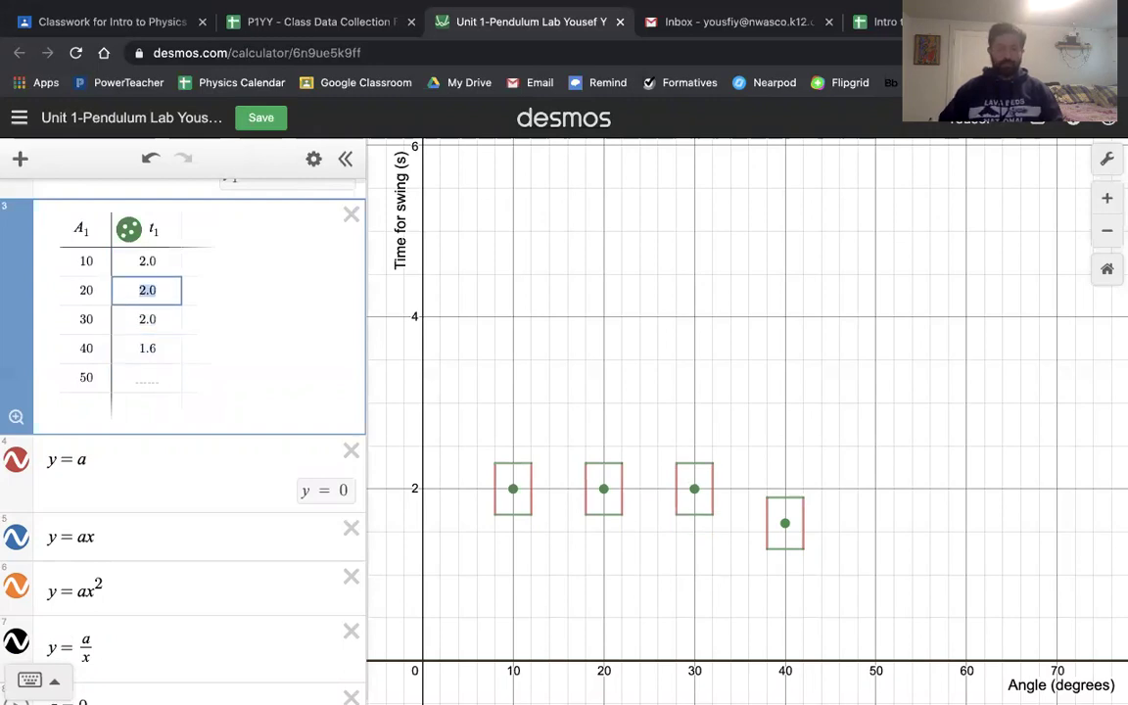
{"action": "key", "text": "Up"}
Overwrite the t1 column with 4.5, 4.3, 4.2, 4.1 and 4.0 s for 10–50°
{"action": "type", "text": "4.5"}
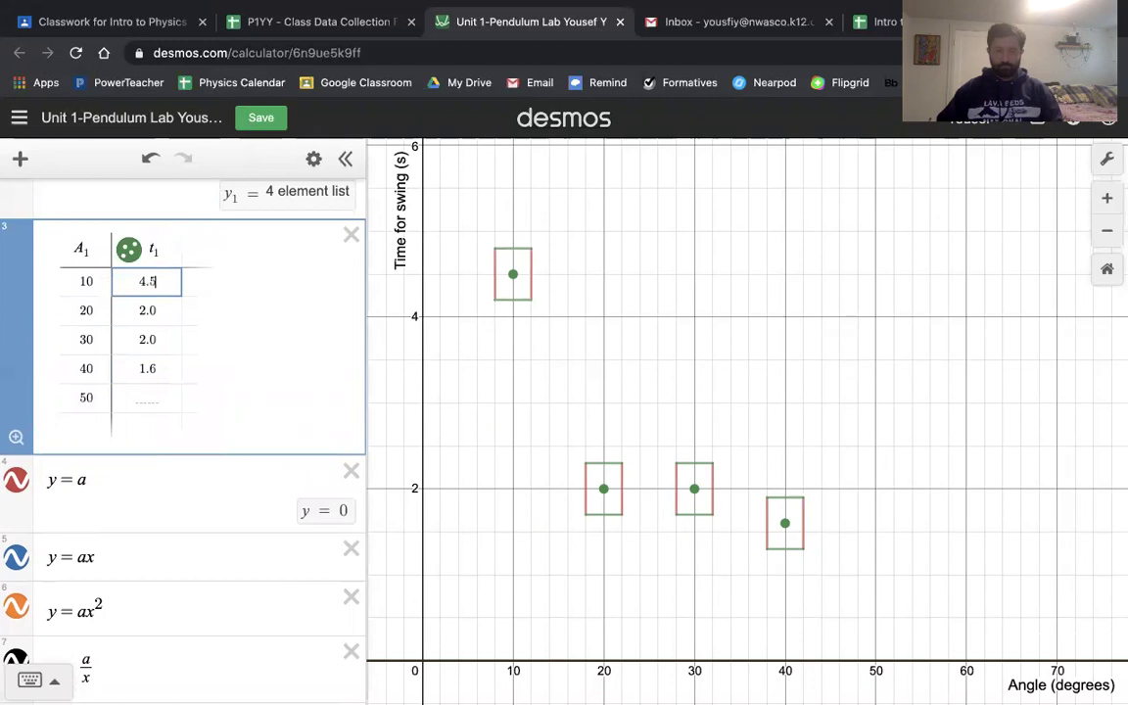
{"action": "key", "text": "Return"}
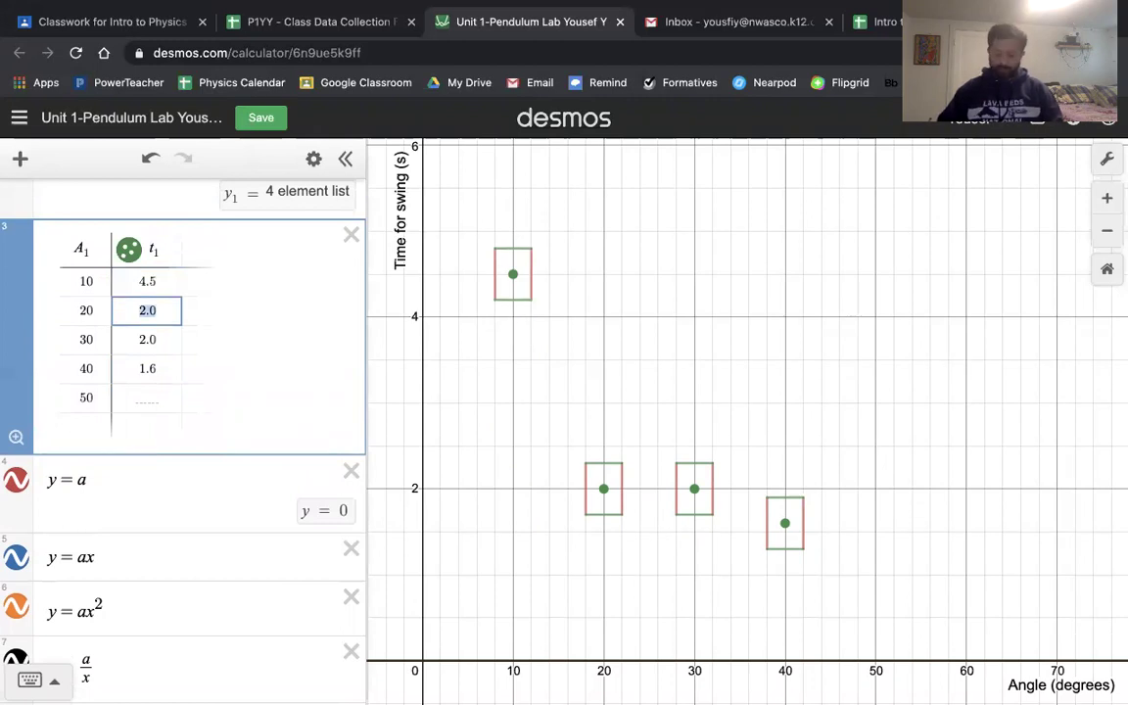
{"action": "type", "text": "4.3"}
{"action": "key", "text": "Return"}
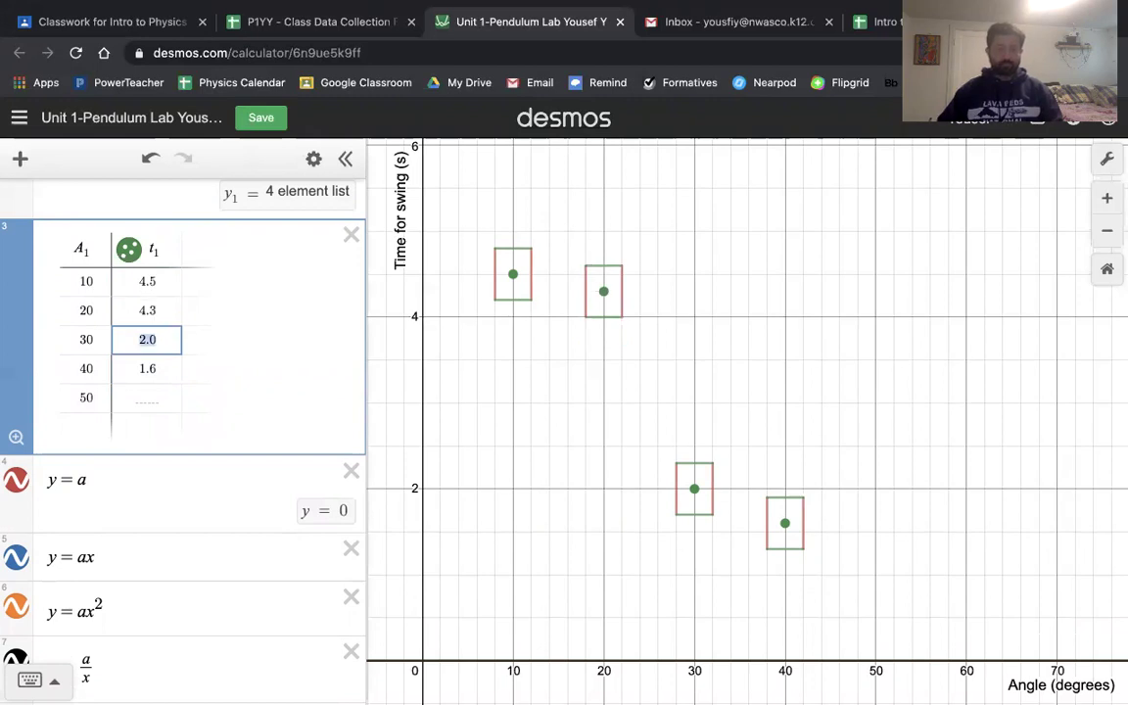
{"action": "type", "text": "4.2"}
{"action": "key", "text": "Return"}
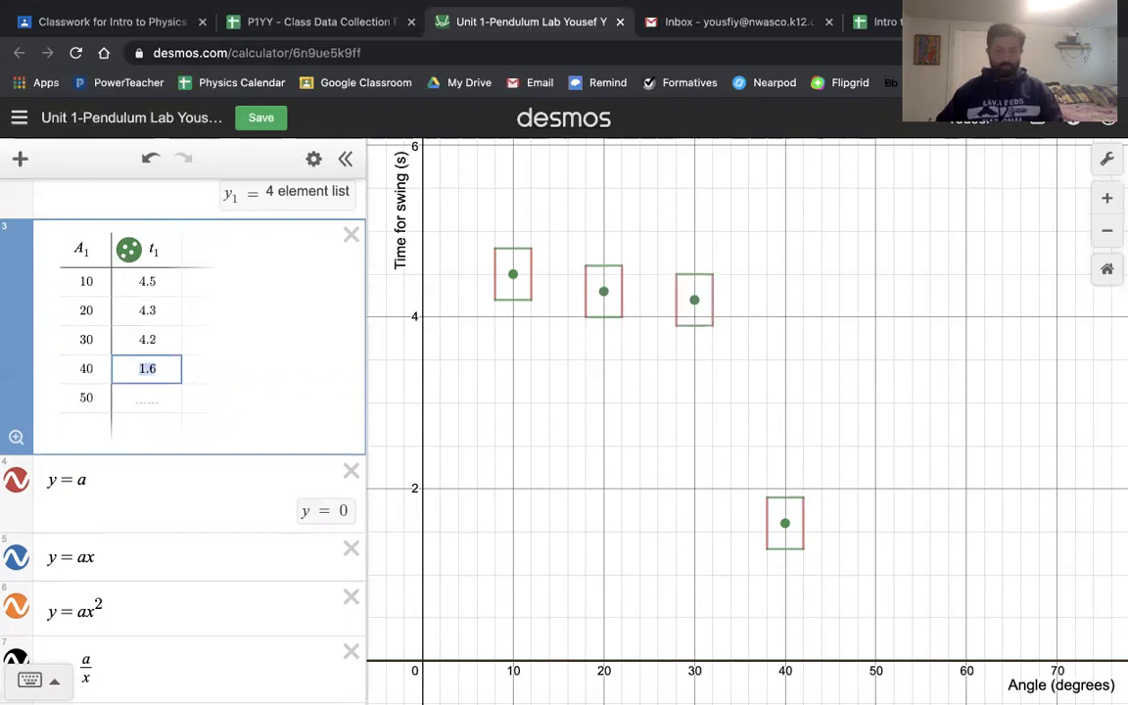
{"action": "type", "text": "4"}
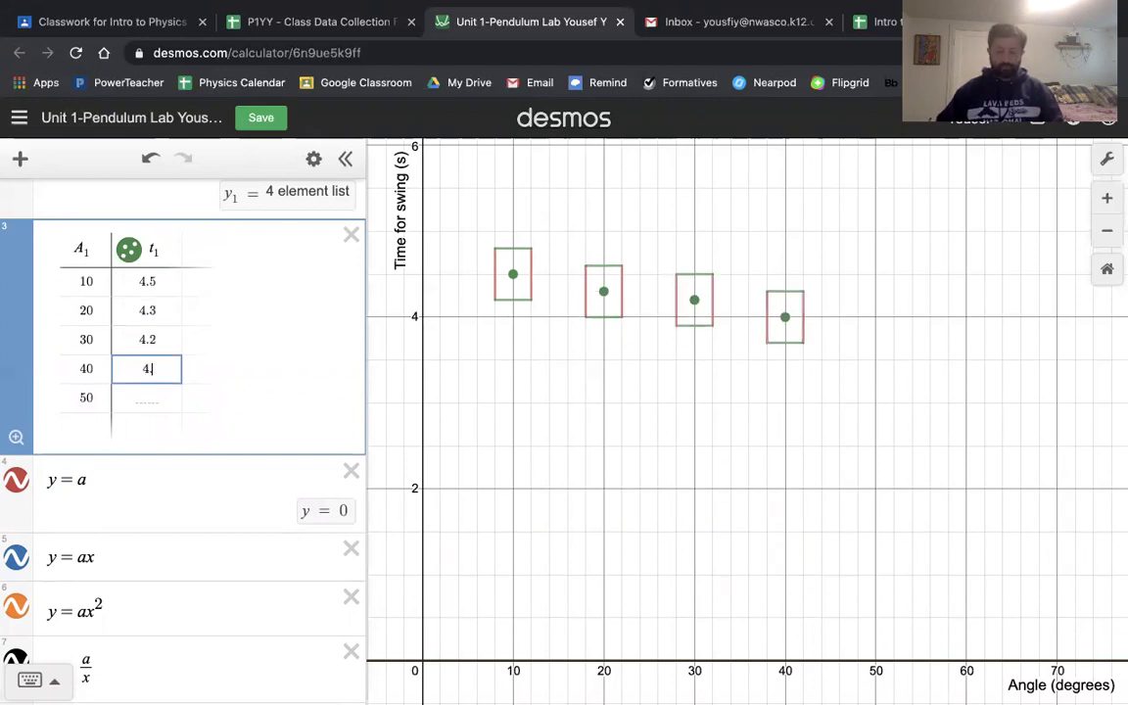
{"action": "type", "text": ".1"}
{"action": "key", "text": "Return"}
{"action": "type", "text": "4.0"}
{"action": "key", "text": "Return"}
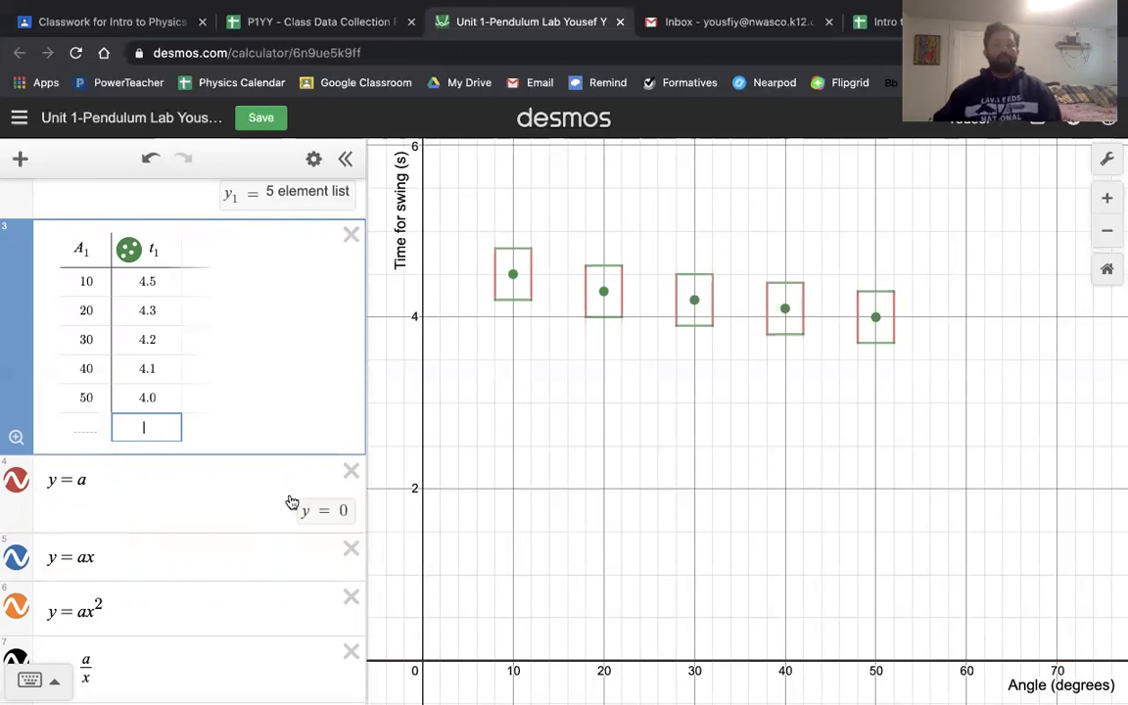
Find the a slider, try some values, and animate it to preview the fit curves
{"action": "scroll", "coordinate": [290, 498], "scroll_direction": "down", "scroll_amount": 2}
{"action": "scroll", "coordinate": [292, 502], "scroll_direction": "down", "scroll_amount": 4}
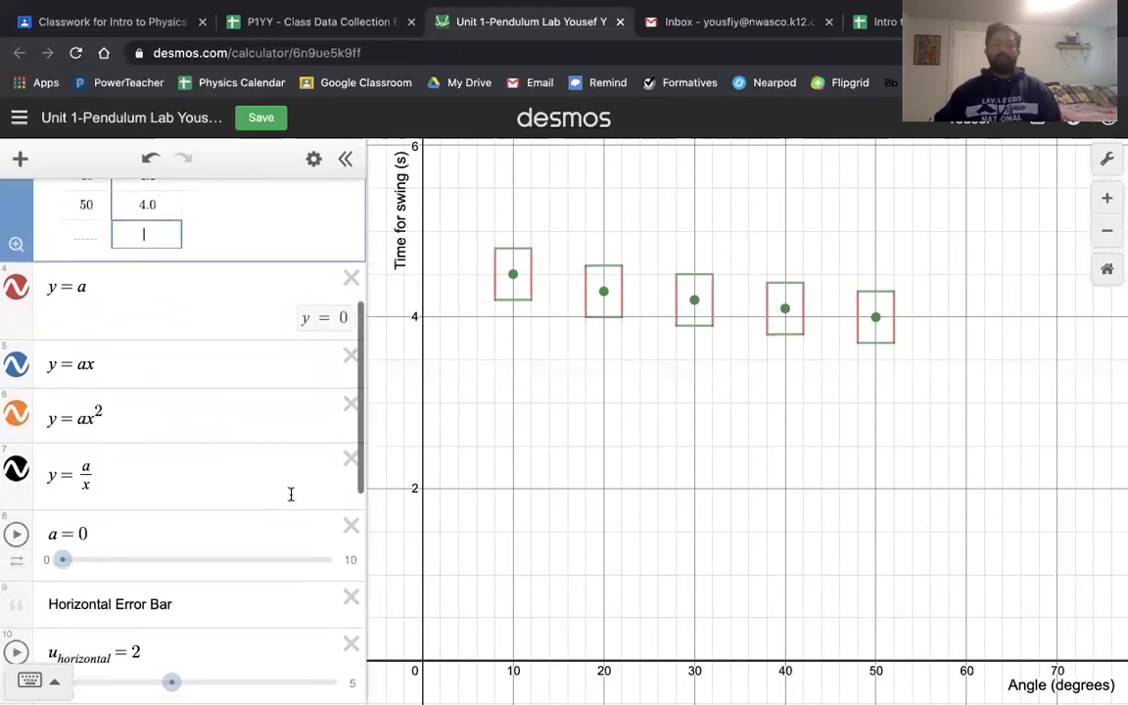
{"action": "scroll", "coordinate": [292, 500], "scroll_direction": "up", "scroll_amount": 4}
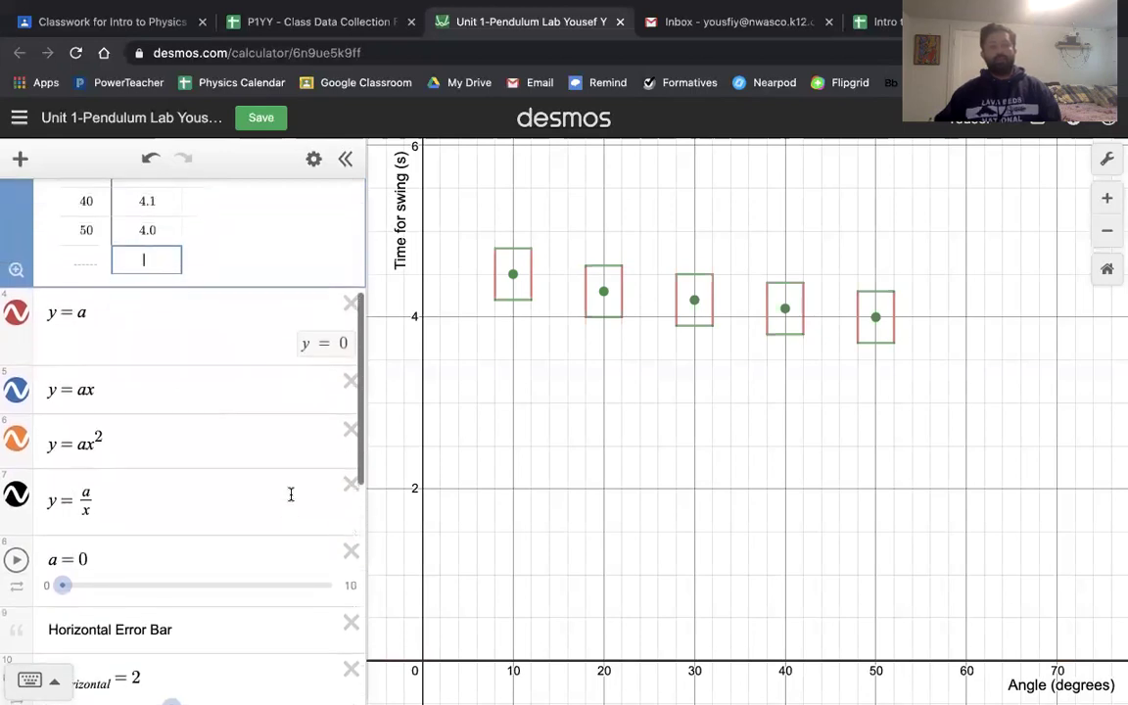
{"action": "scroll", "coordinate": [291, 494], "scroll_direction": "up", "scroll_amount": 2}
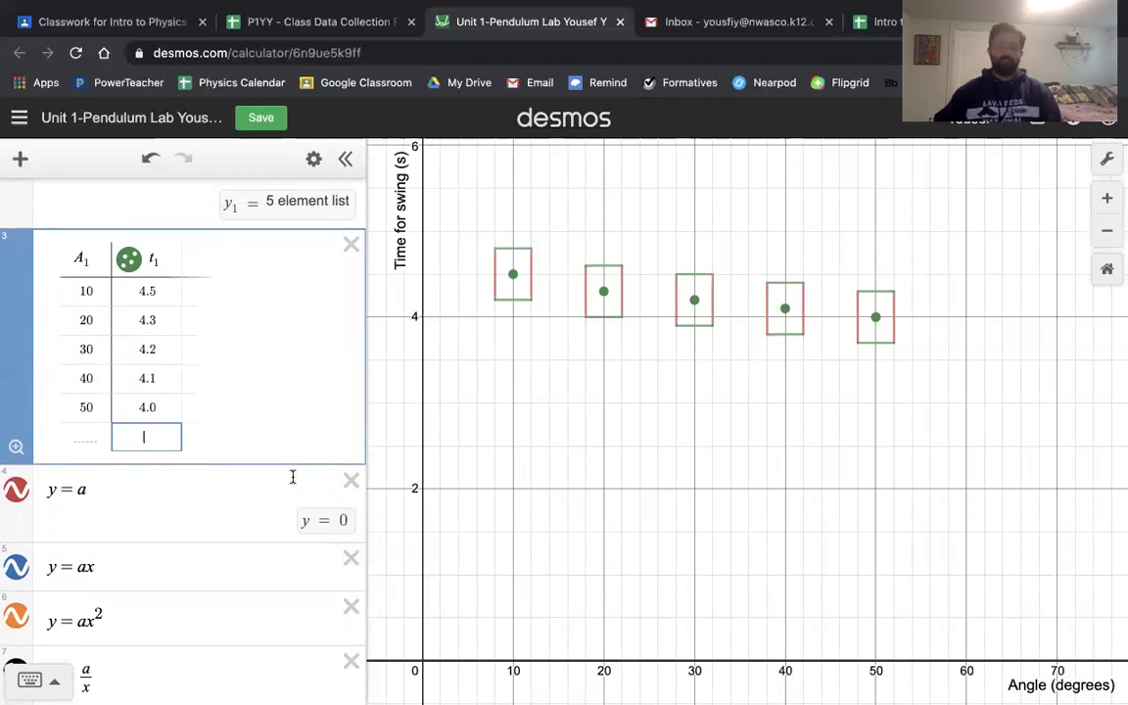
{"action": "scroll", "coordinate": [262, 585], "scroll_direction": "down", "scroll_amount": 4}
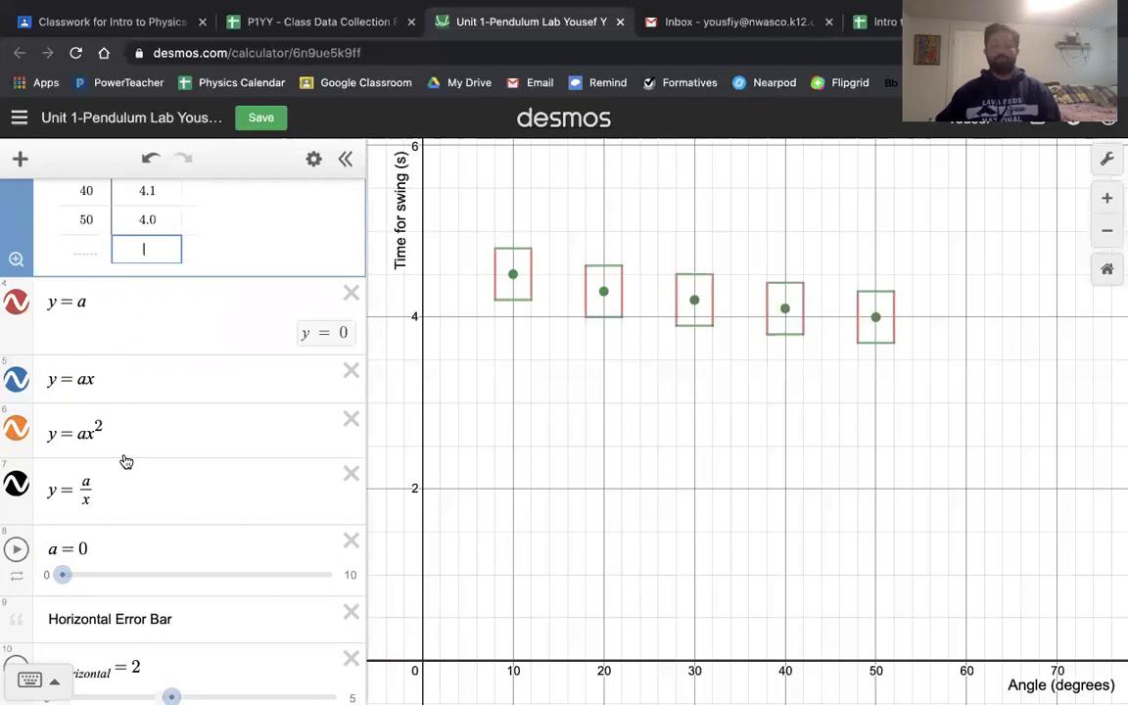
{"action": "scroll", "coordinate": [123, 455], "scroll_direction": "up", "scroll_amount": 1}
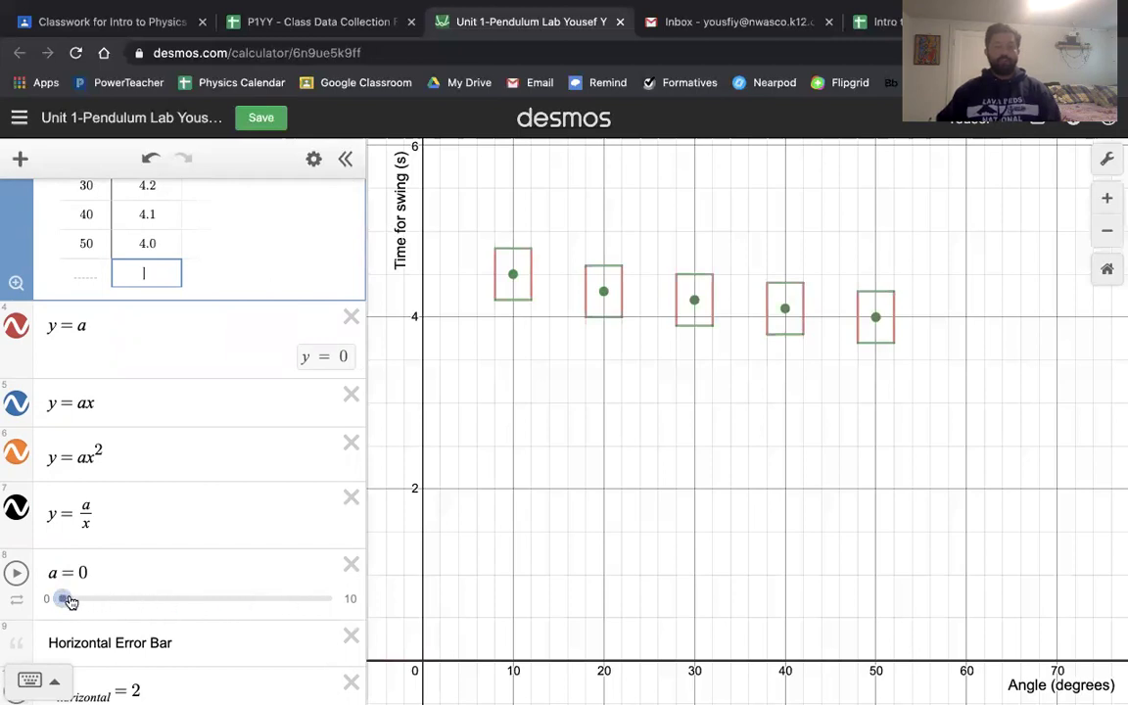
{"action": "scroll", "coordinate": [68, 608], "scroll_direction": "up", "scroll_amount": 3}
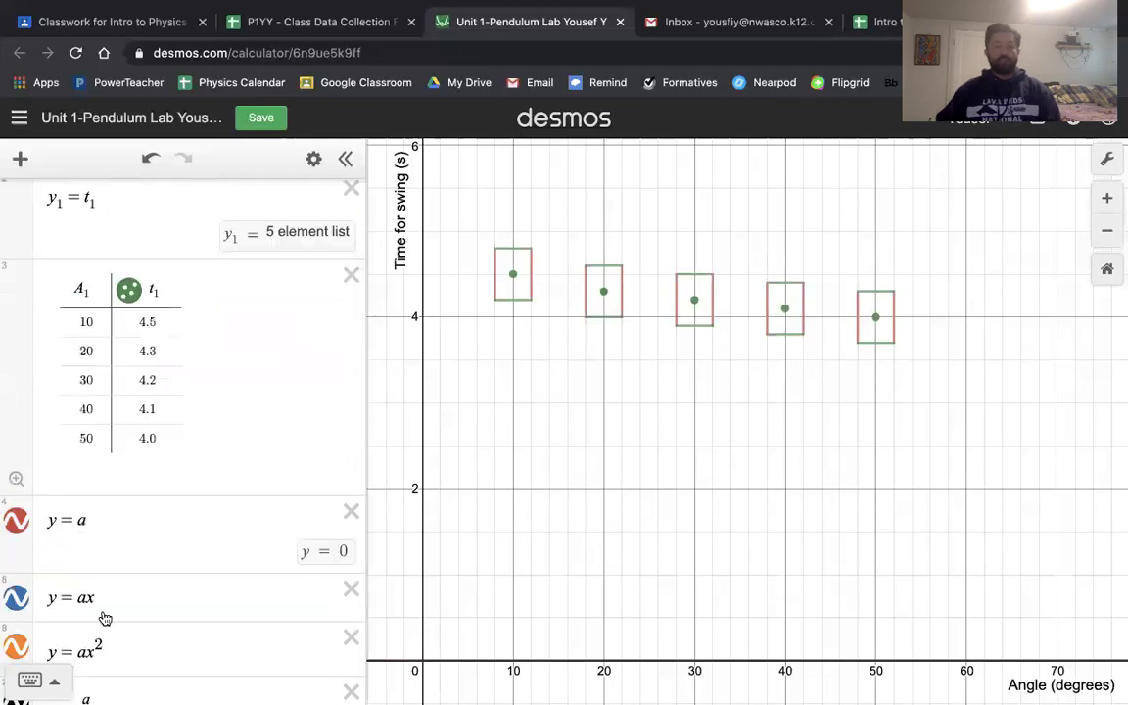
{"action": "scroll", "coordinate": [102, 610], "scroll_direction": "down", "scroll_amount": 5}
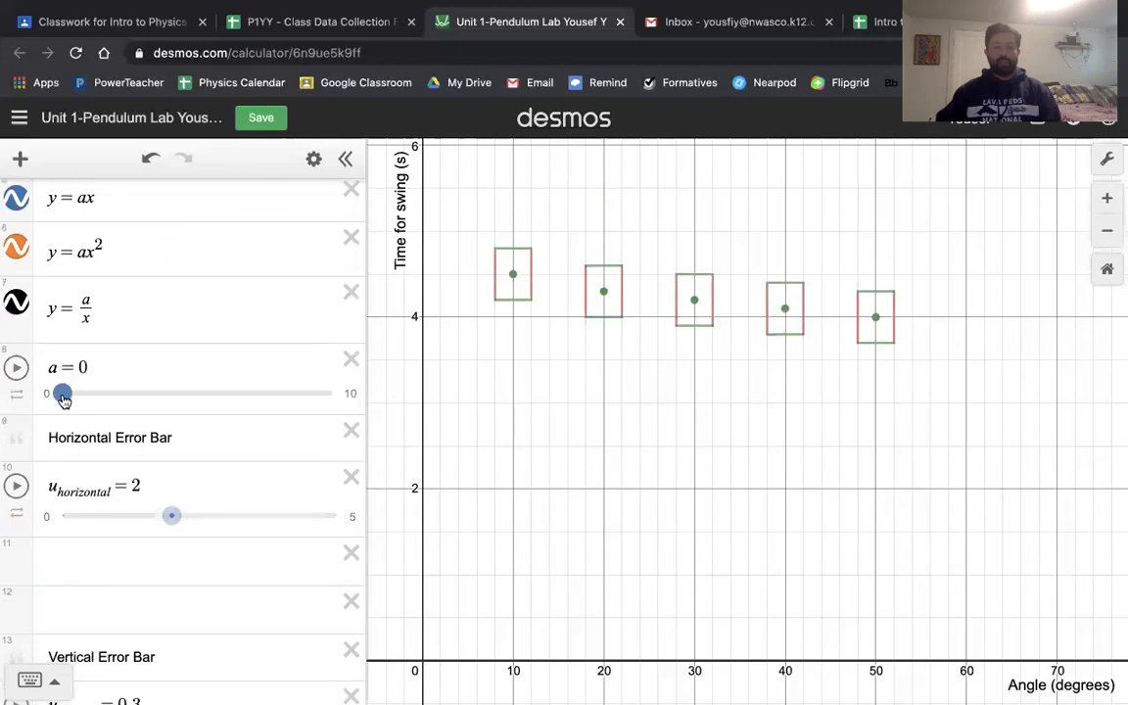
{"action": "left_click_drag", "start_coordinate": [63, 396], "coordinate": [8, 414]}
{"action": "left_click", "coordinate": [16, 367]}
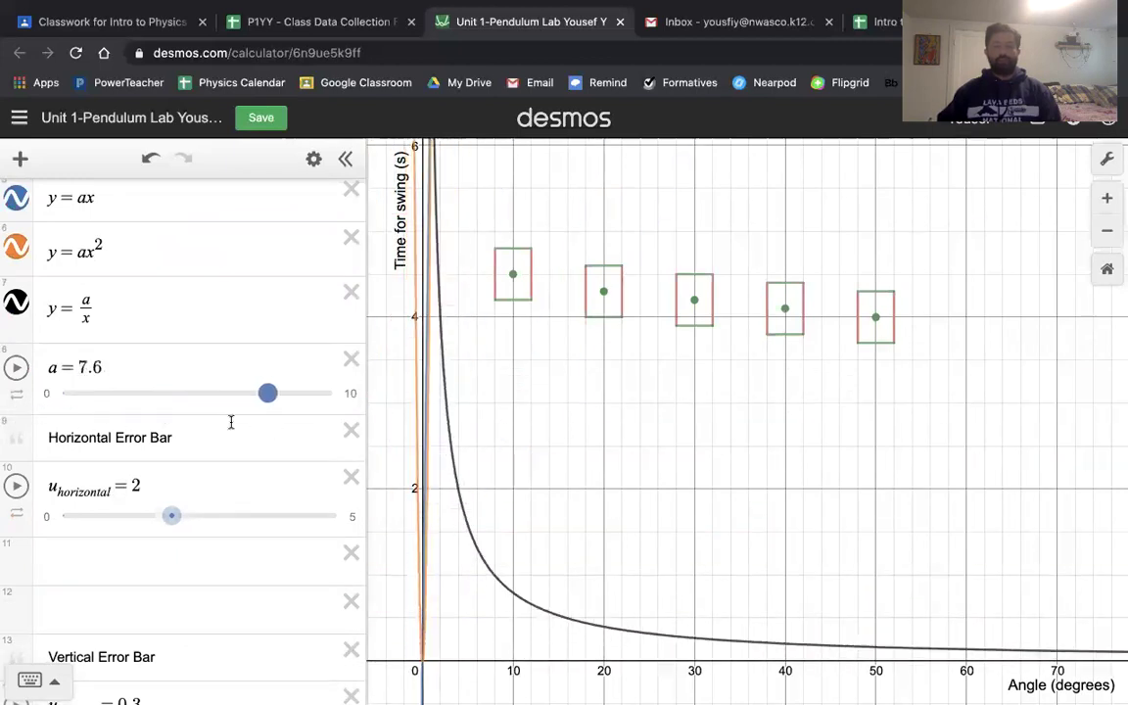
Stop the animation and drag a to 4.2 so the red y = a line fits the points
{"action": "left_click_drag", "start_coordinate": [196, 420], "coordinate": [50, 422]}
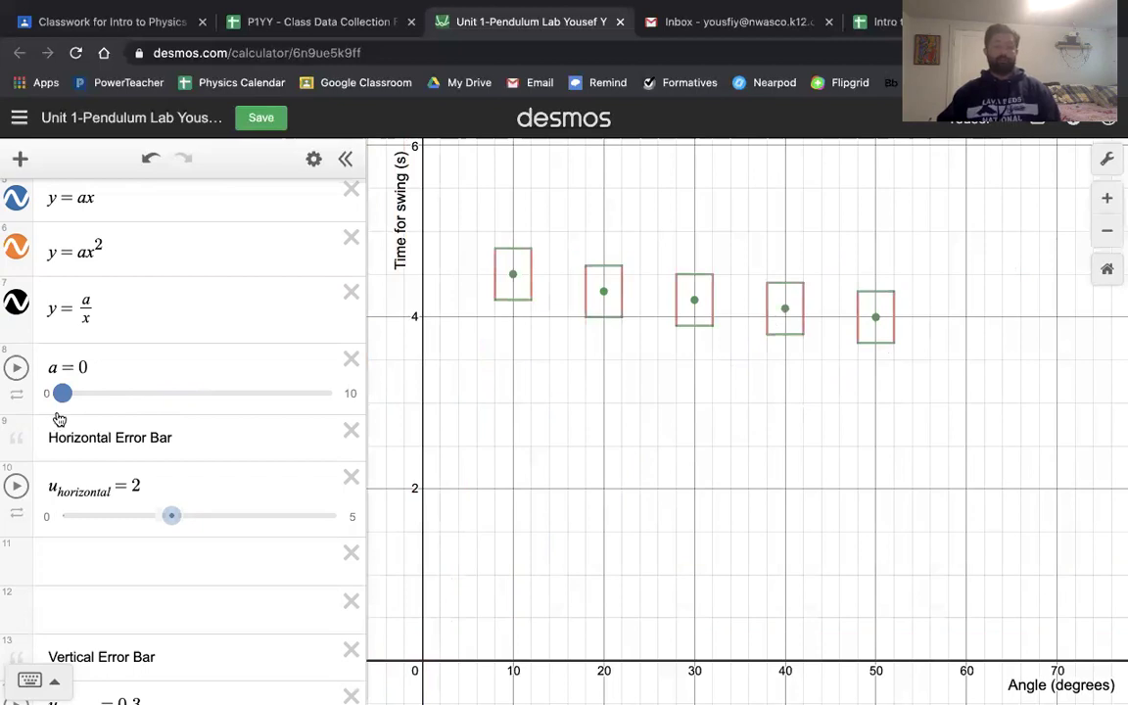
{"action": "left_click_drag", "start_coordinate": [66, 421], "coordinate": [175, 422]}
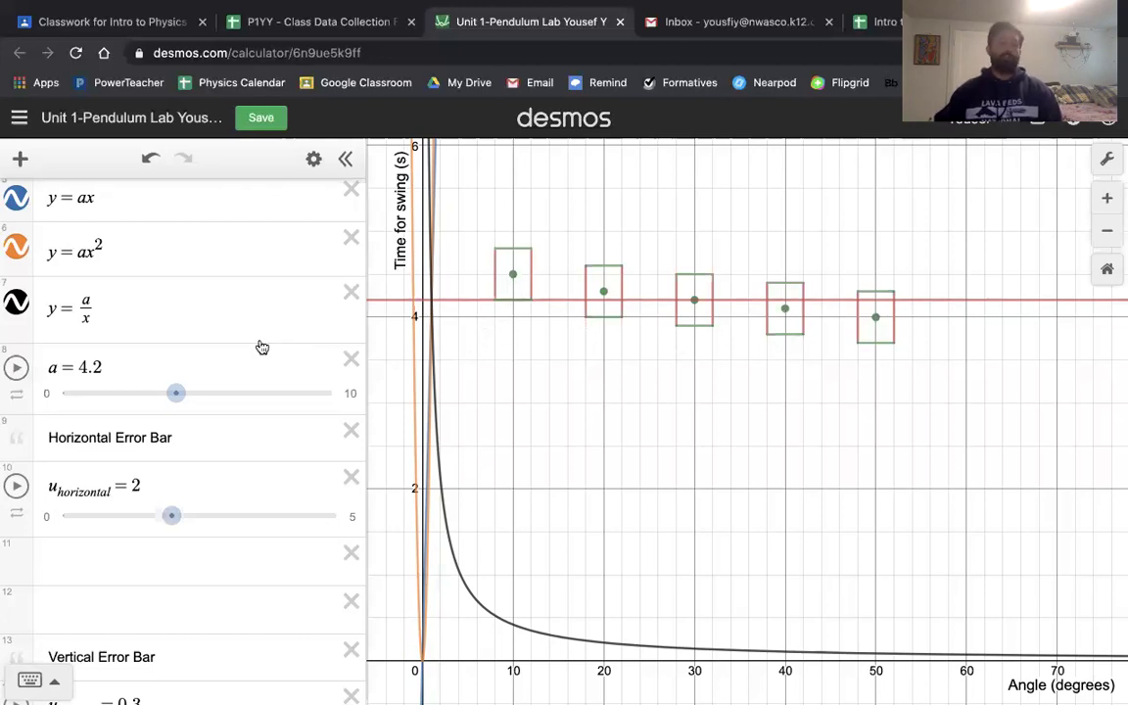
{"action": "scroll", "coordinate": [239, 352], "scroll_direction": "up", "scroll_amount": 4}
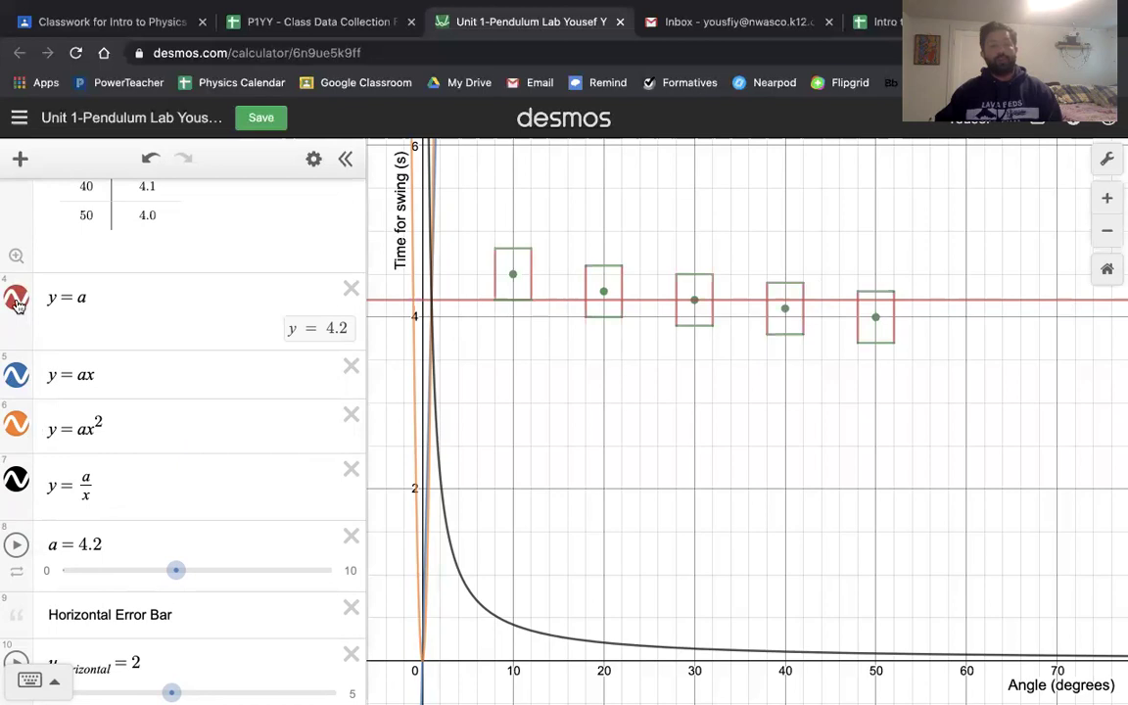
Turn off the y = ax, y = ax² and y = a/x curves so only y = a remains
{"action": "left_click", "coordinate": [16, 375]}
{"action": "left_click", "coordinate": [15, 429]}
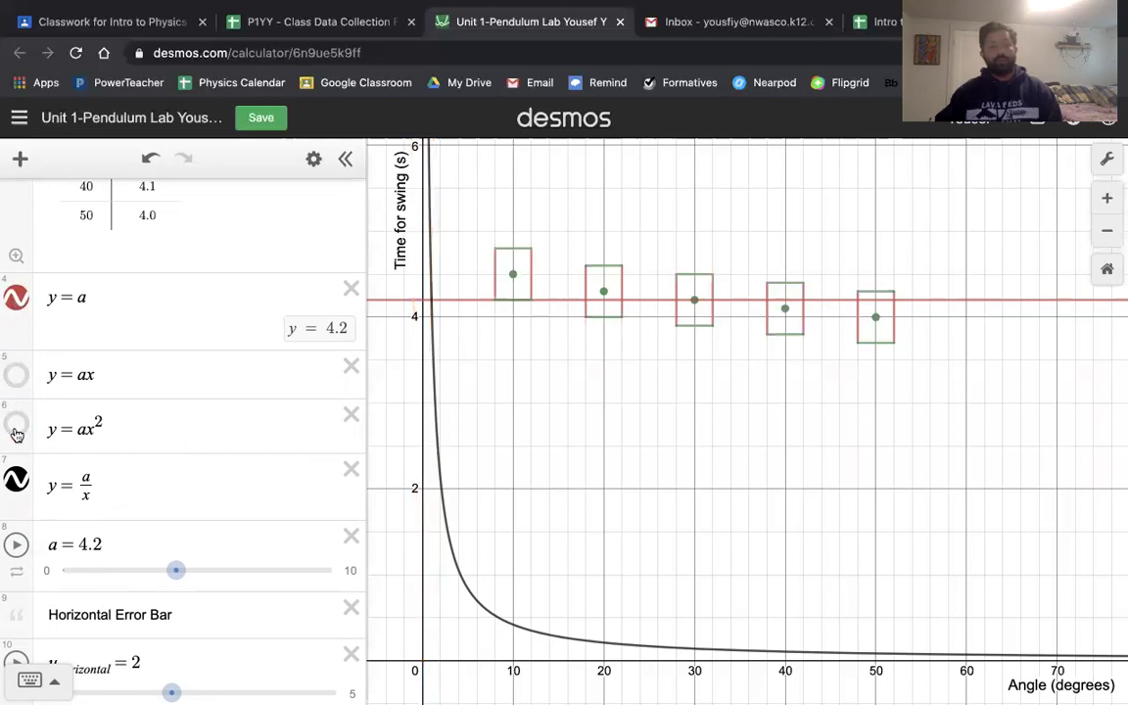
{"action": "left_click", "coordinate": [15, 482]}
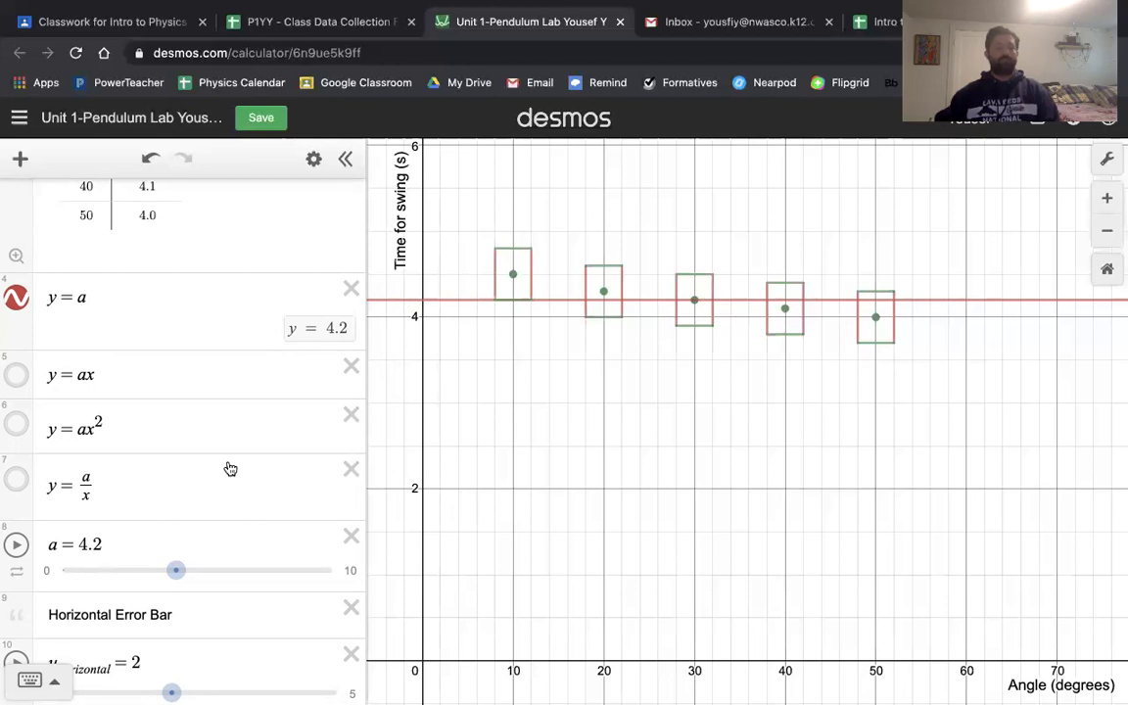
{"action": "scroll", "coordinate": [279, 495], "scroll_direction": "down", "scroll_amount": 3}
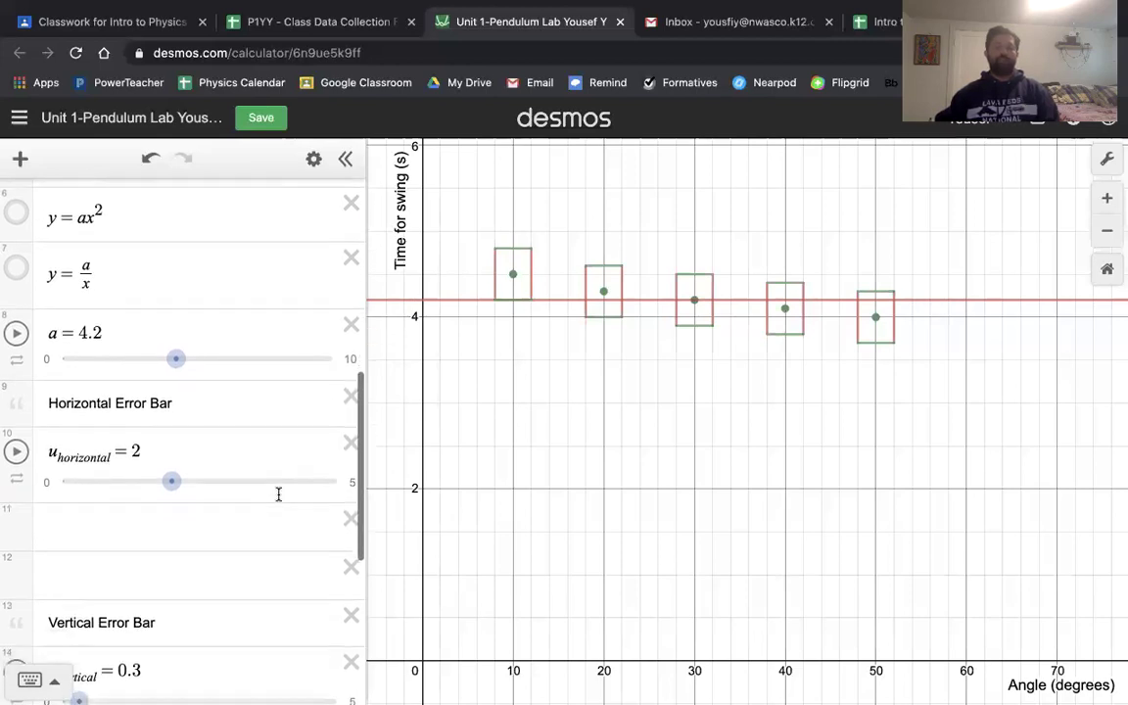
{"action": "scroll", "coordinate": [278, 495], "scroll_direction": "down", "scroll_amount": 2}
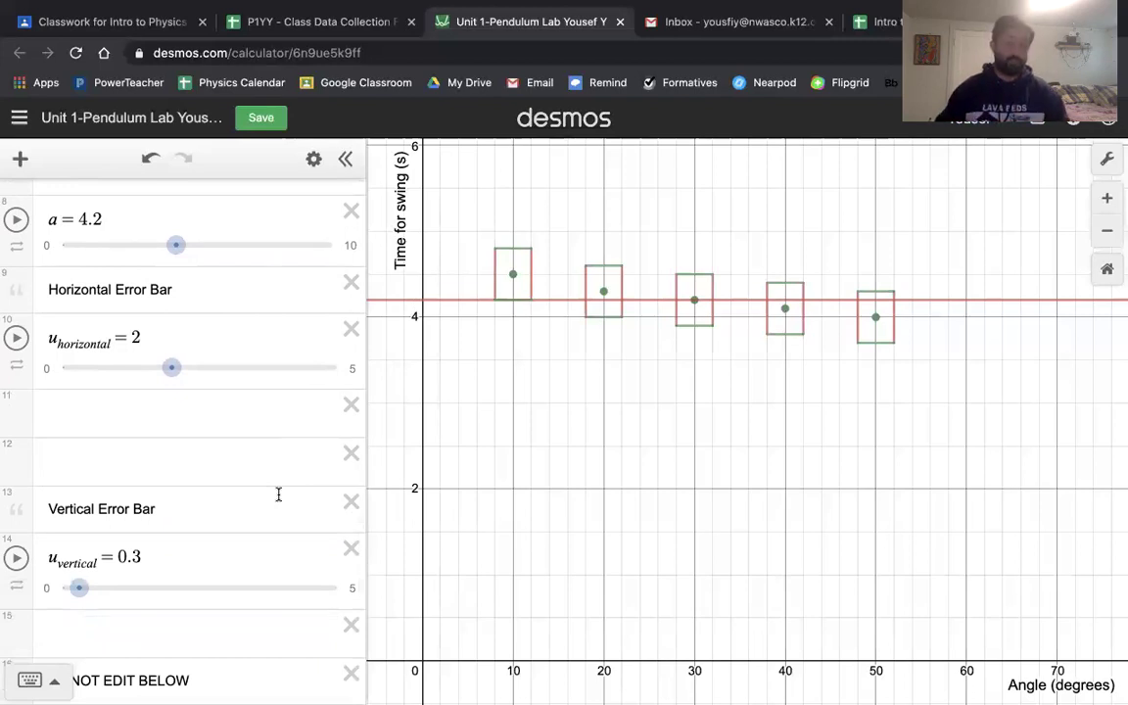
Compare the class data spreadsheet against the Desmos pendulum graph
{"action": "left_click", "coordinate": [301, 22]}
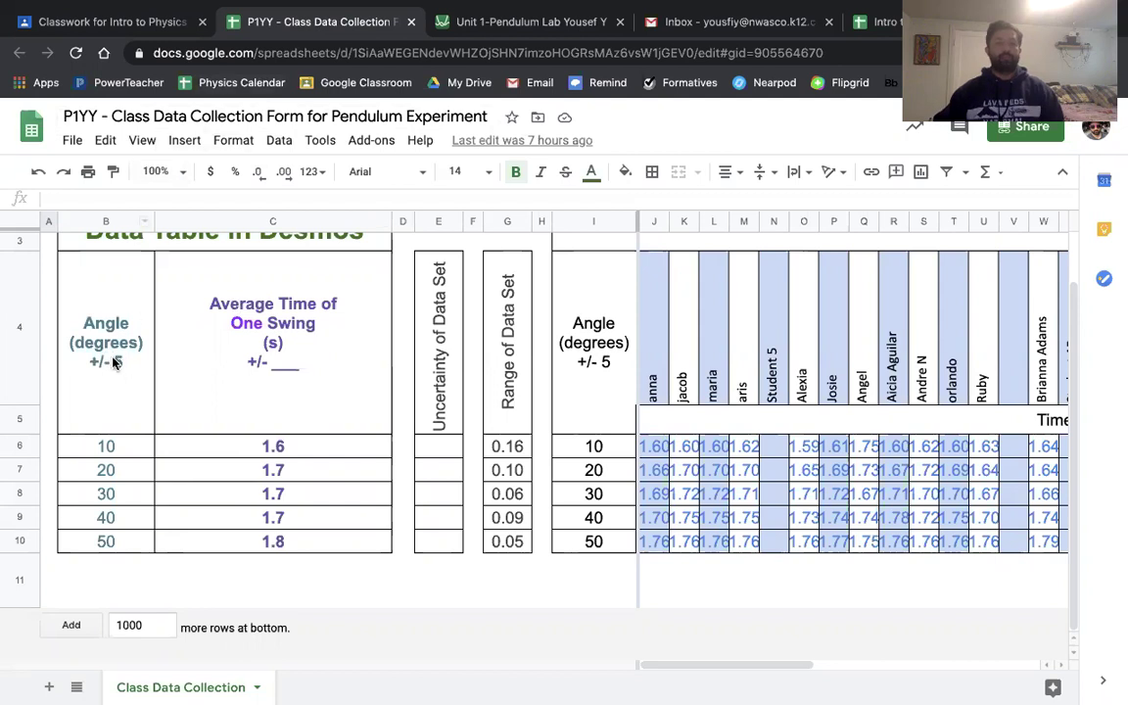
{"action": "left_click", "coordinate": [448, 29]}
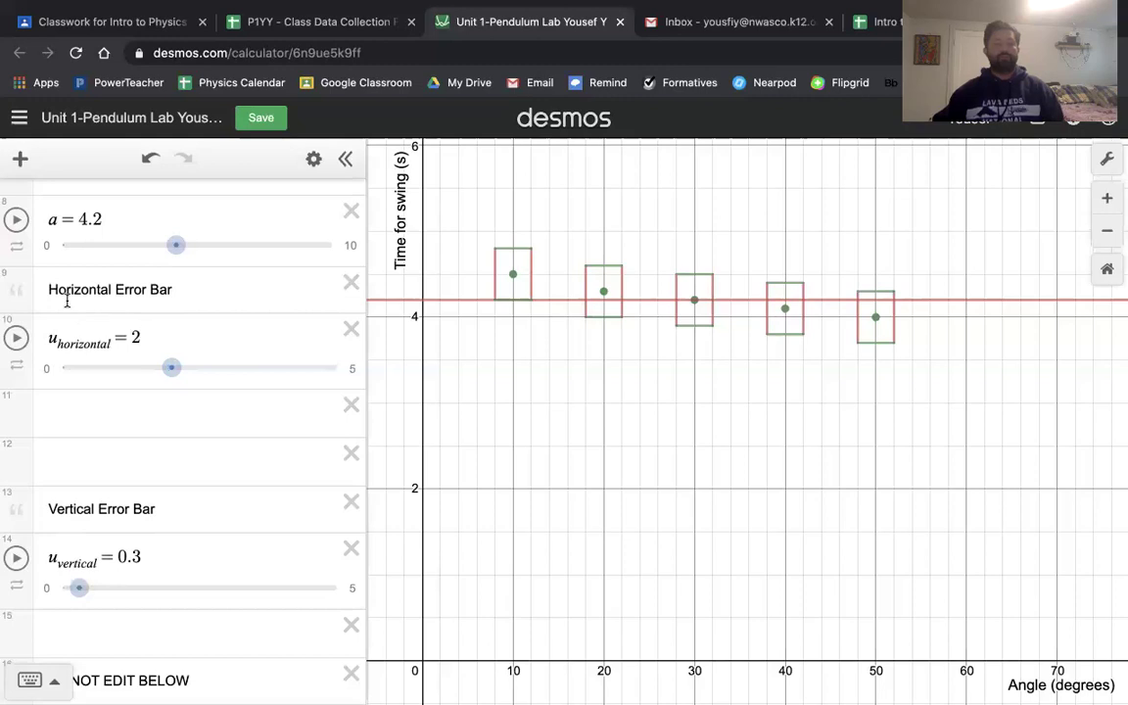
{"action": "left_click", "coordinate": [278, 22]}
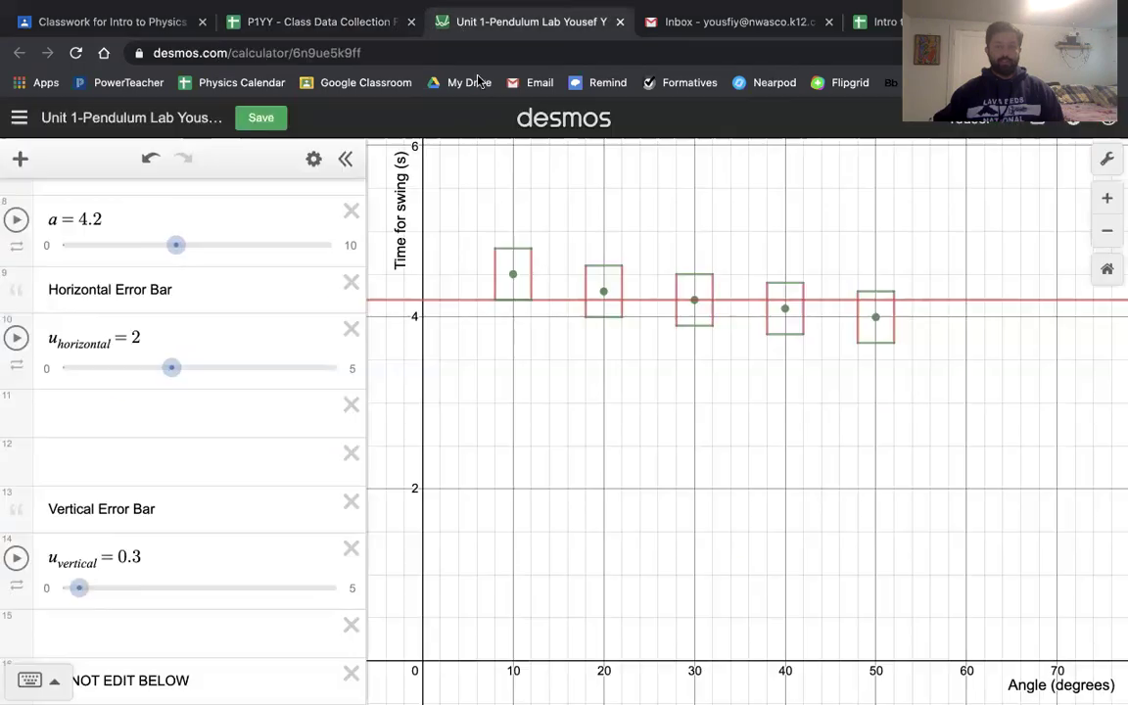
{"action": "left_click", "coordinate": [509, 22]}
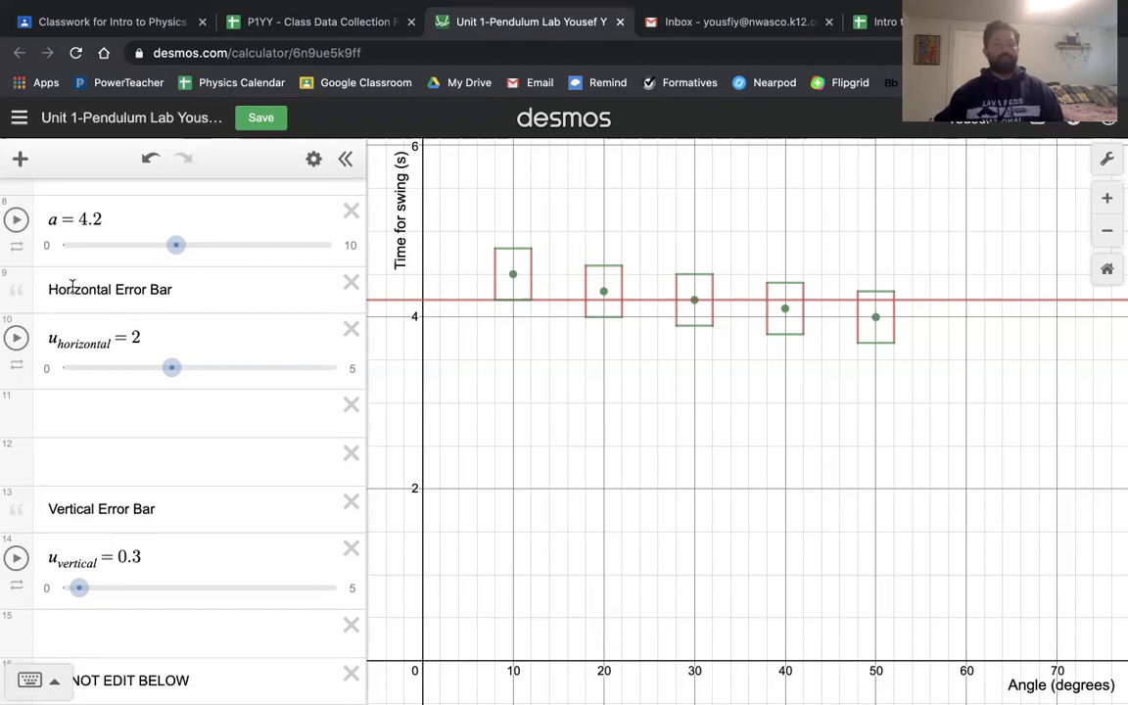
Change the u_horizontal error value from 2 to 5 for ±5° boxes
{"action": "left_click", "coordinate": [152, 340]}
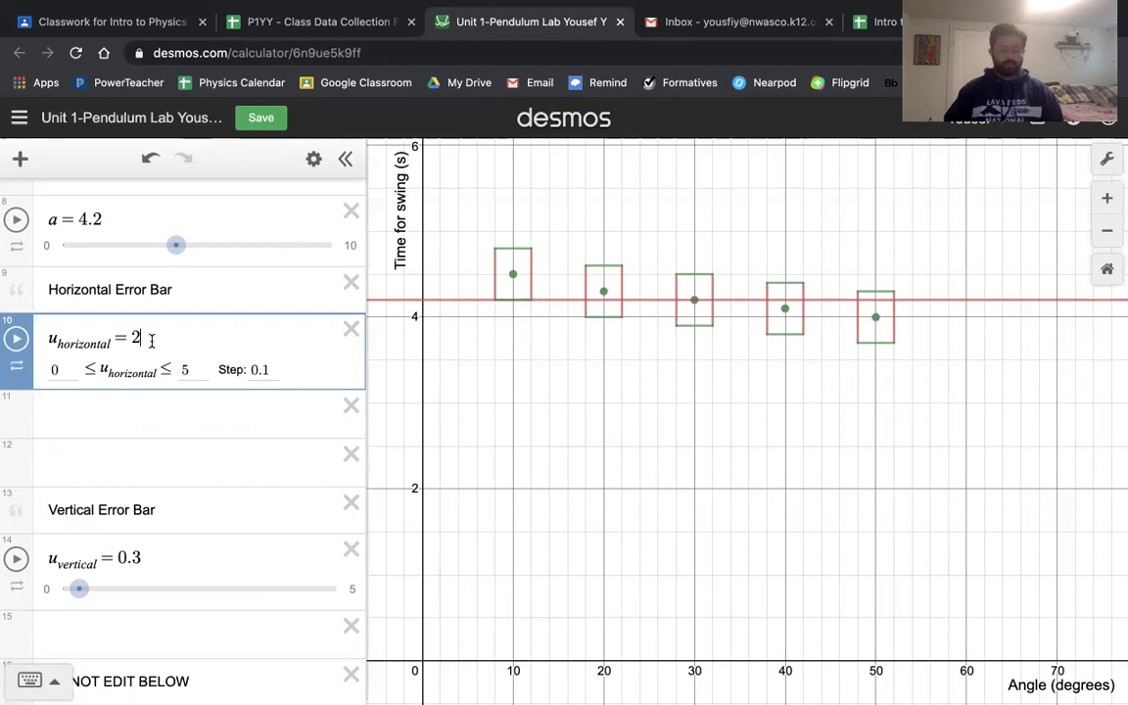
{"action": "key", "text": "BackSpace"}
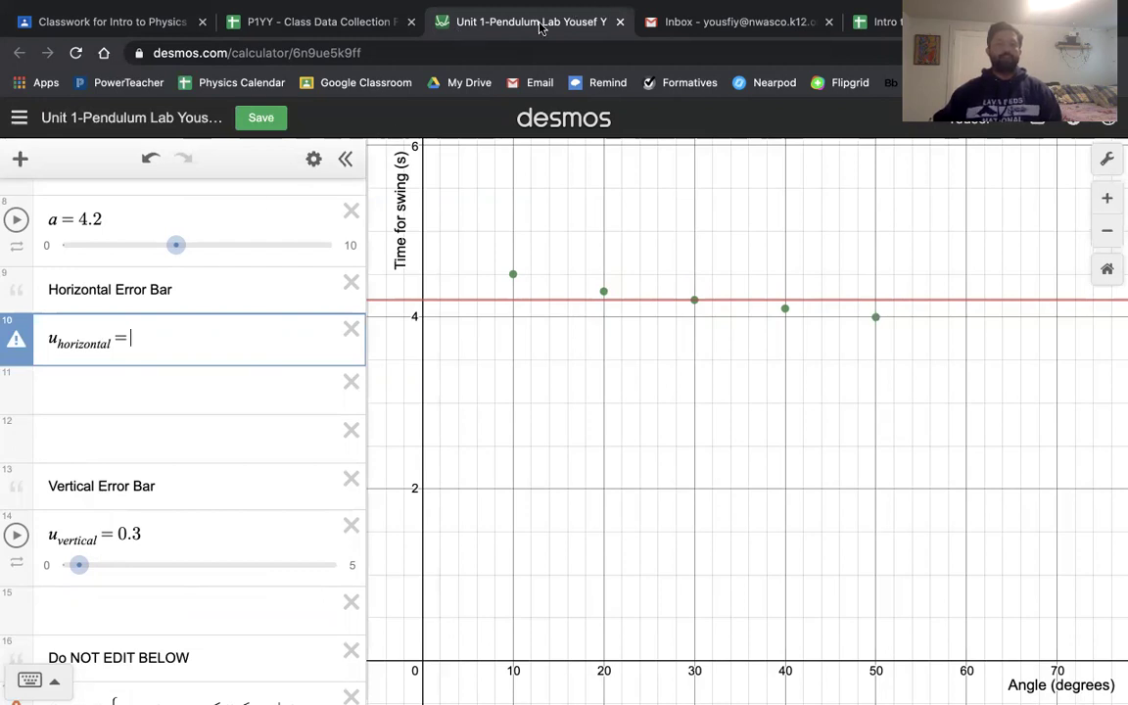
{"action": "scroll", "coordinate": [191, 299], "scroll_direction": "up", "scroll_amount": 1}
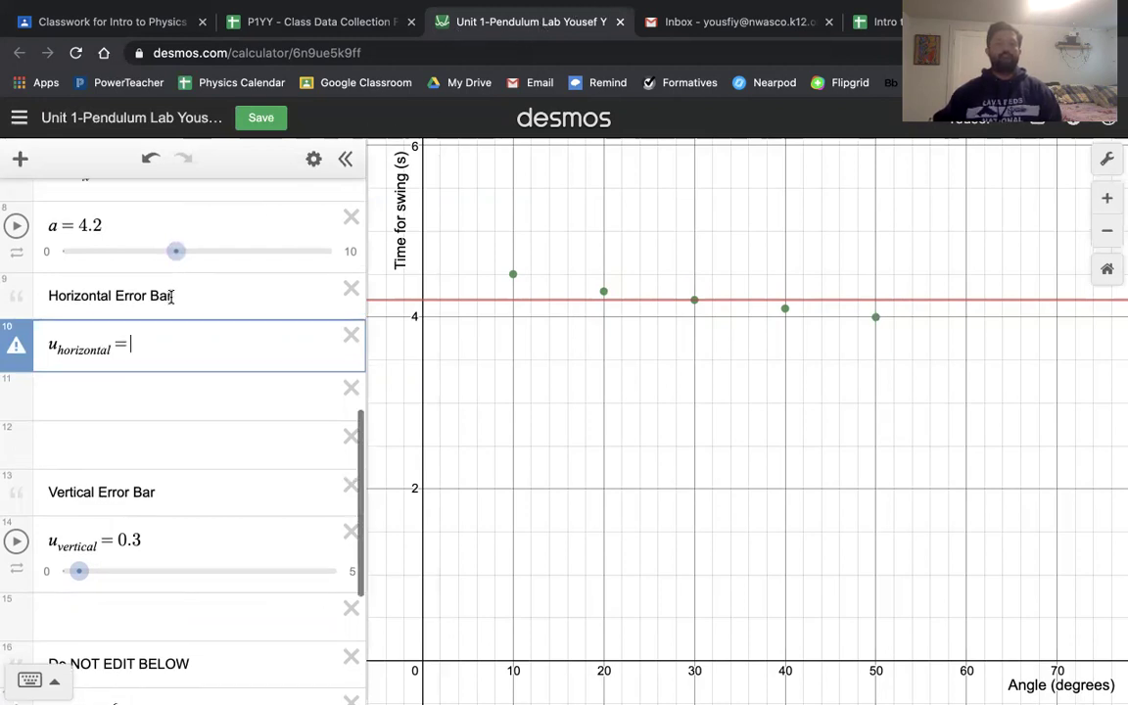
{"action": "type", "text": "5"}
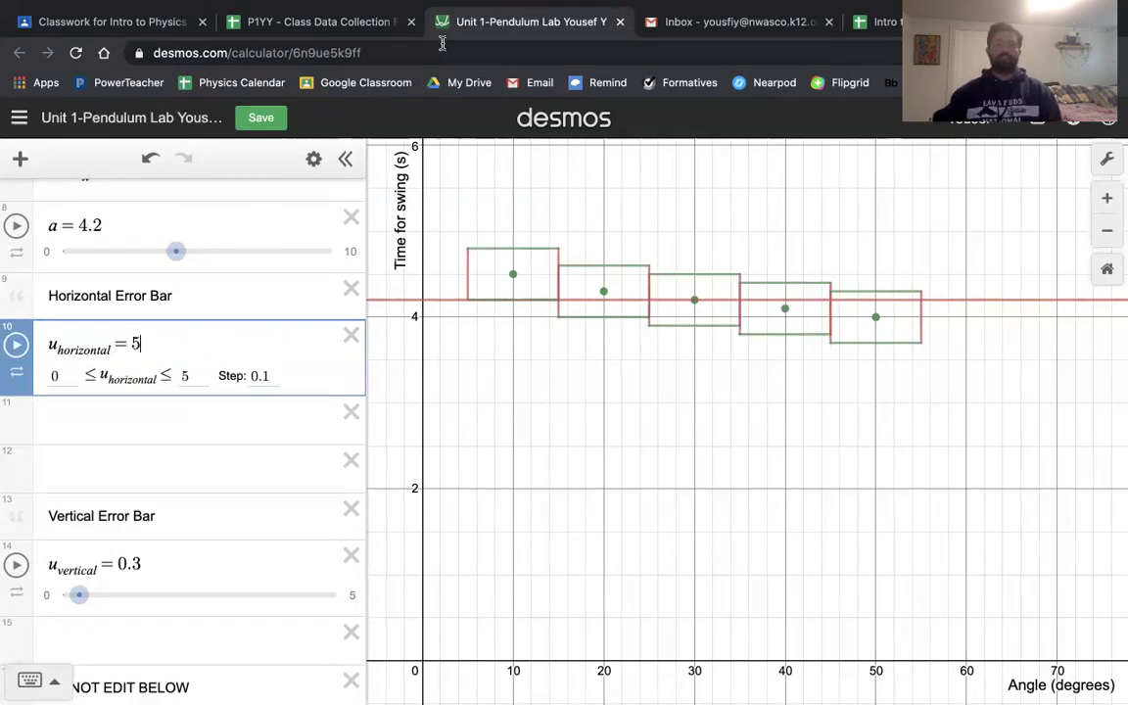
{"action": "left_click", "coordinate": [338, 21]}
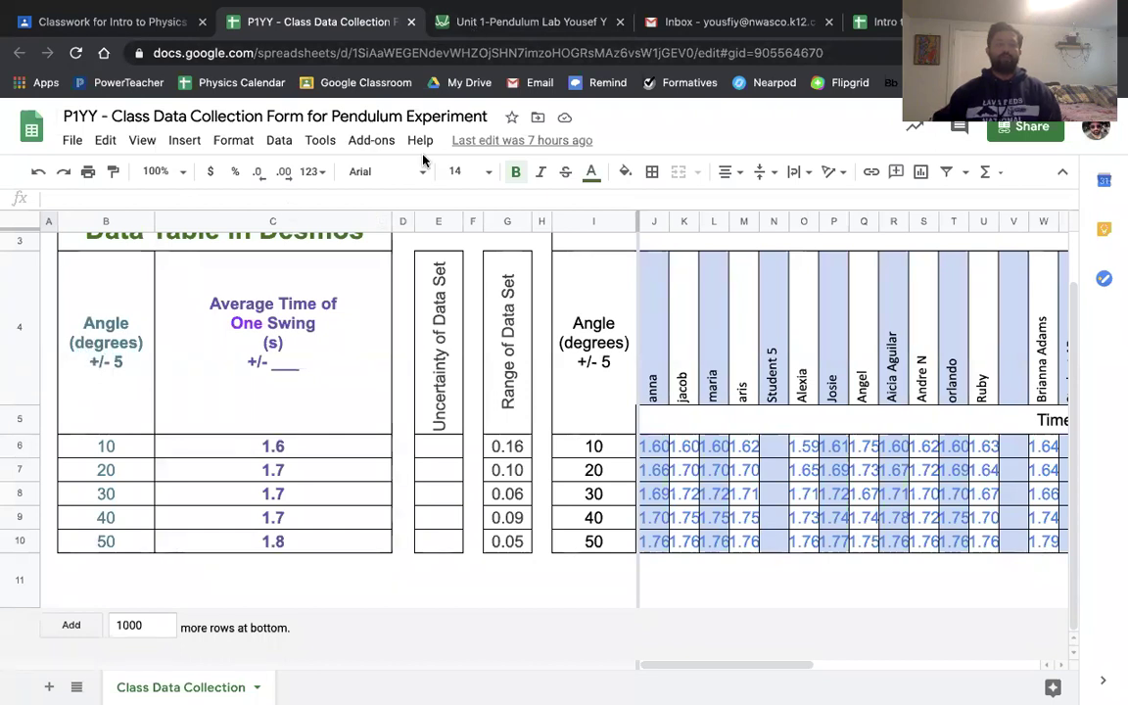
{"action": "left_click", "coordinate": [443, 23]}
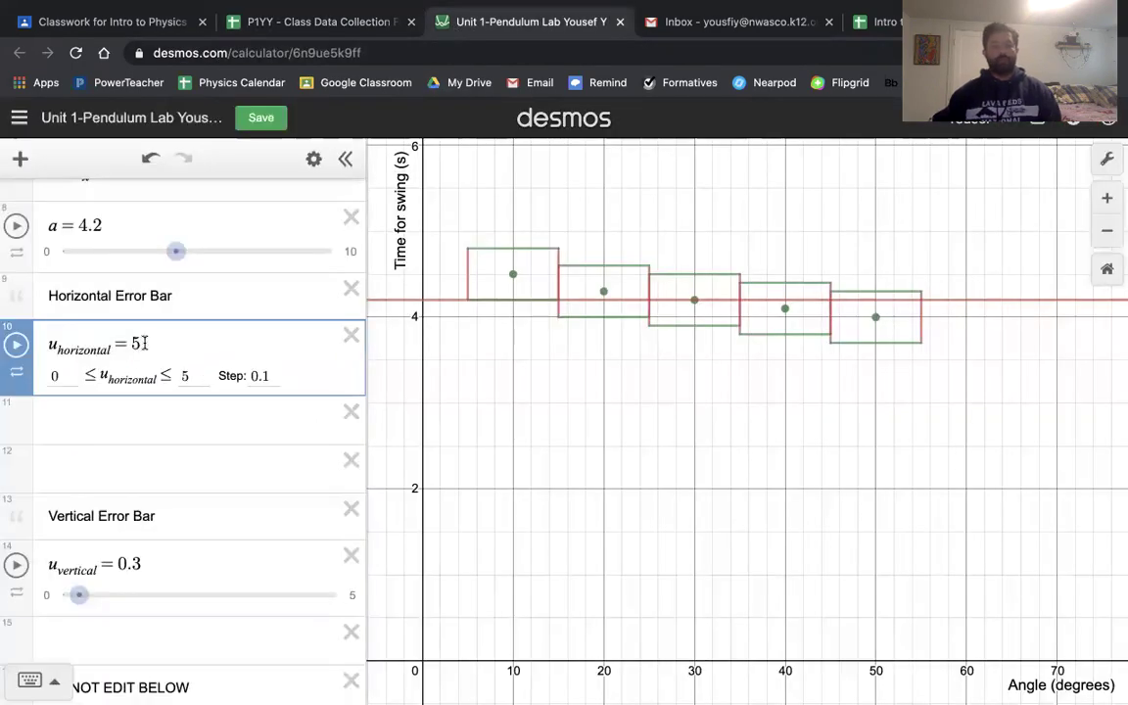
{"action": "left_click", "coordinate": [187, 559]}
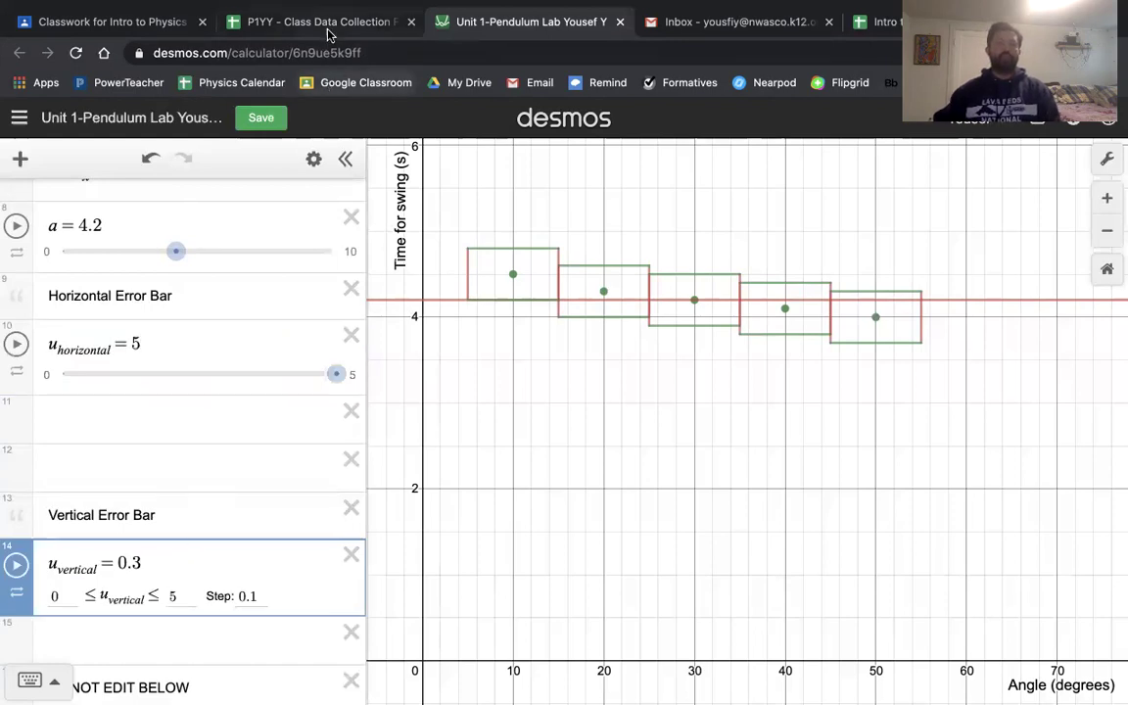
{"action": "left_click", "coordinate": [297, 27]}
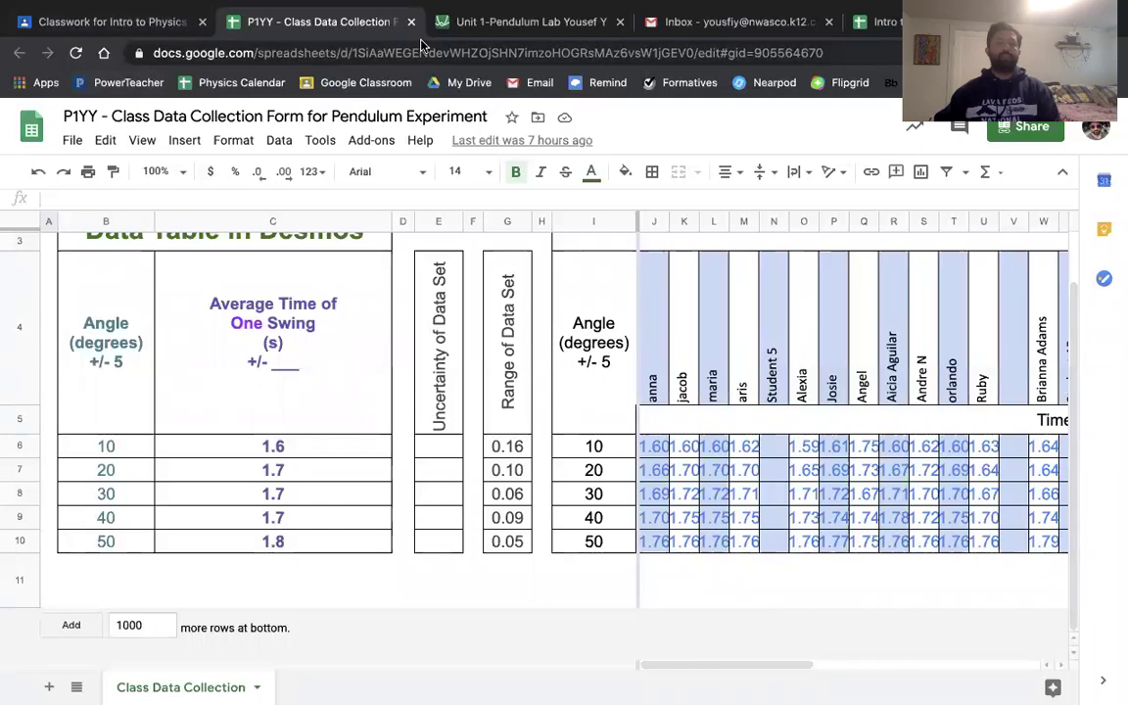
{"action": "left_click", "coordinate": [529, 21]}
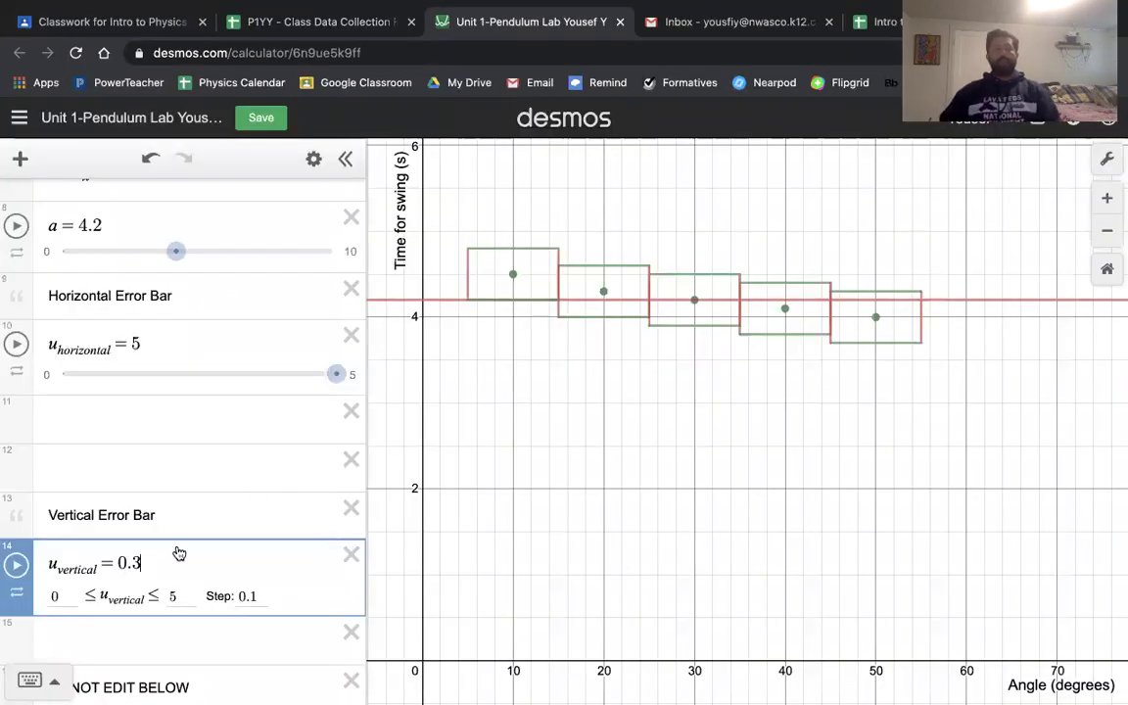
{"action": "left_click_drag", "start_coordinate": [723, 486], "coordinate": [721, 499]}
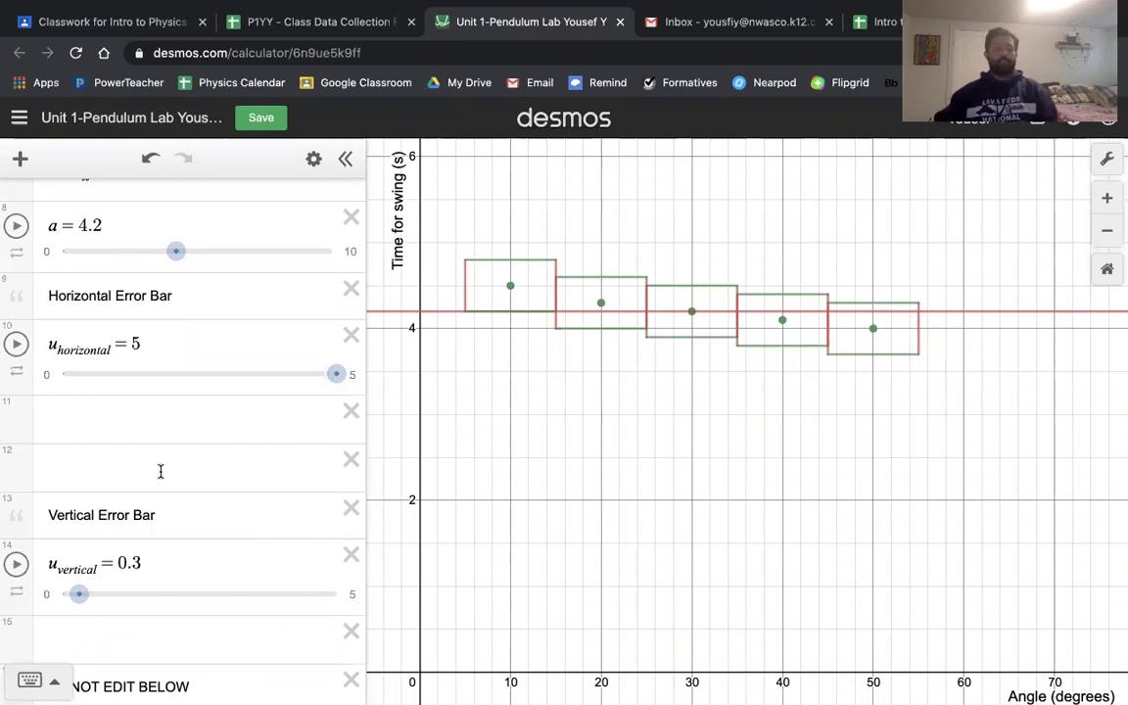
{"action": "scroll", "coordinate": [166, 486], "scroll_direction": "up", "scroll_amount": 5}
{"action": "scroll", "coordinate": [168, 482], "scroll_direction": "up", "scroll_amount": 3}
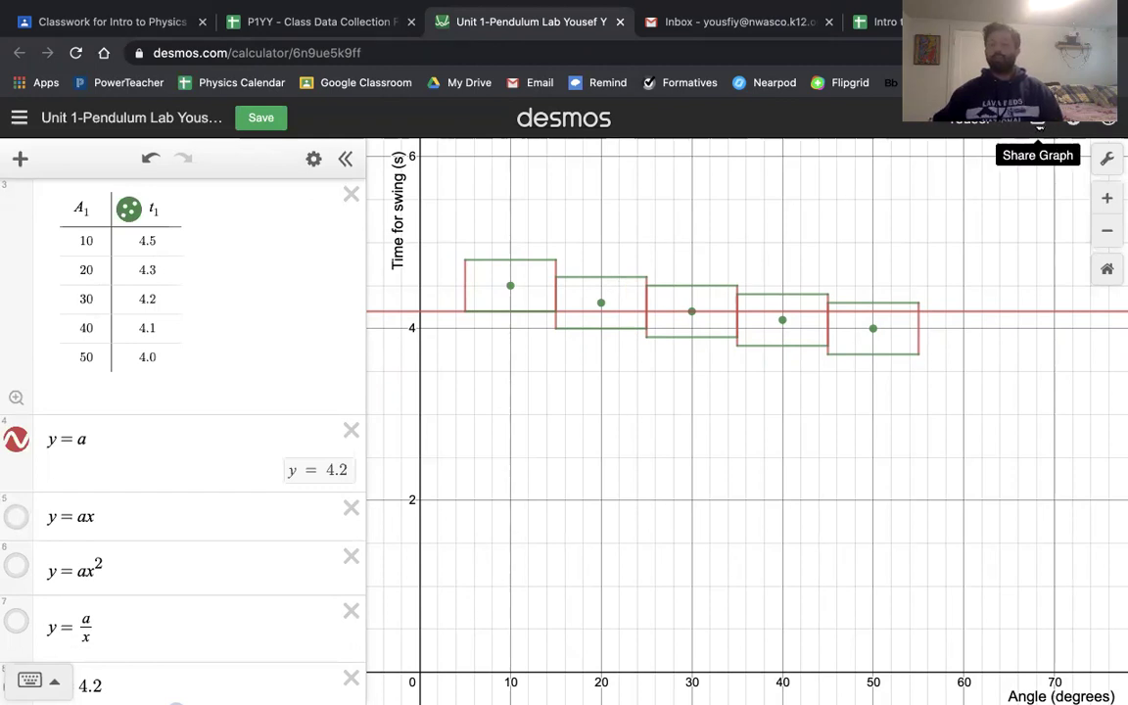
Download the graph as desmos-graph.png from Export Image and save the graph's changes
{"action": "left_click", "coordinate": [1038, 122]}
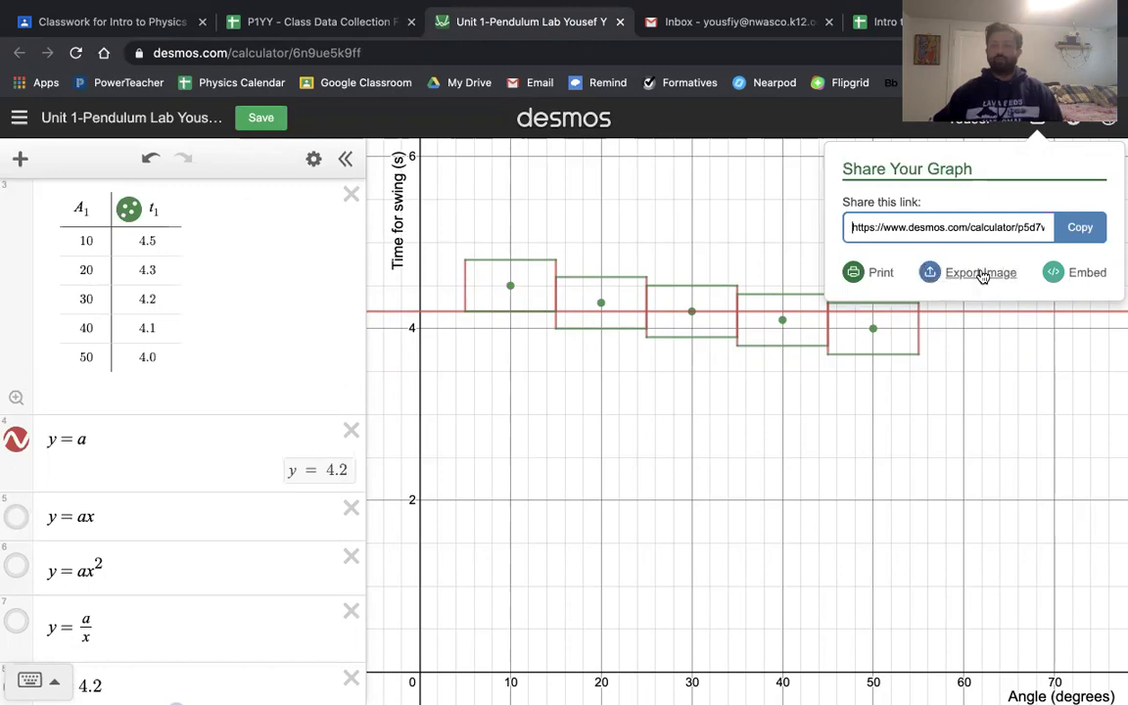
{"action": "left_click", "coordinate": [983, 277]}
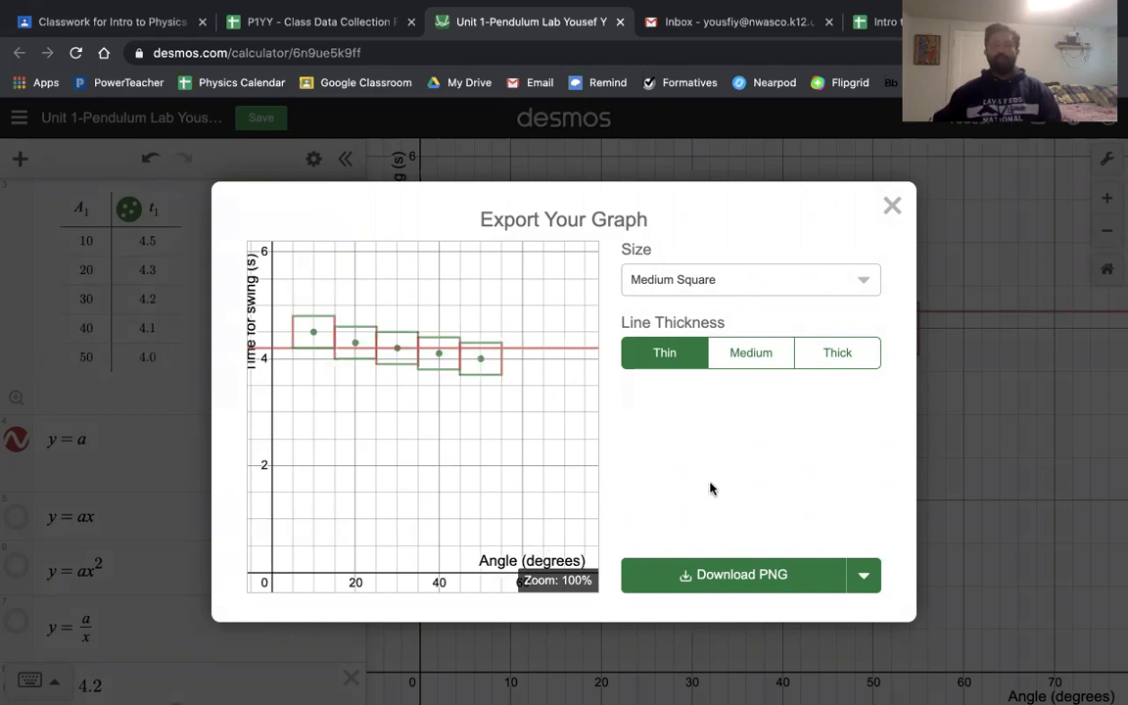
{"action": "left_click", "coordinate": [743, 578]}
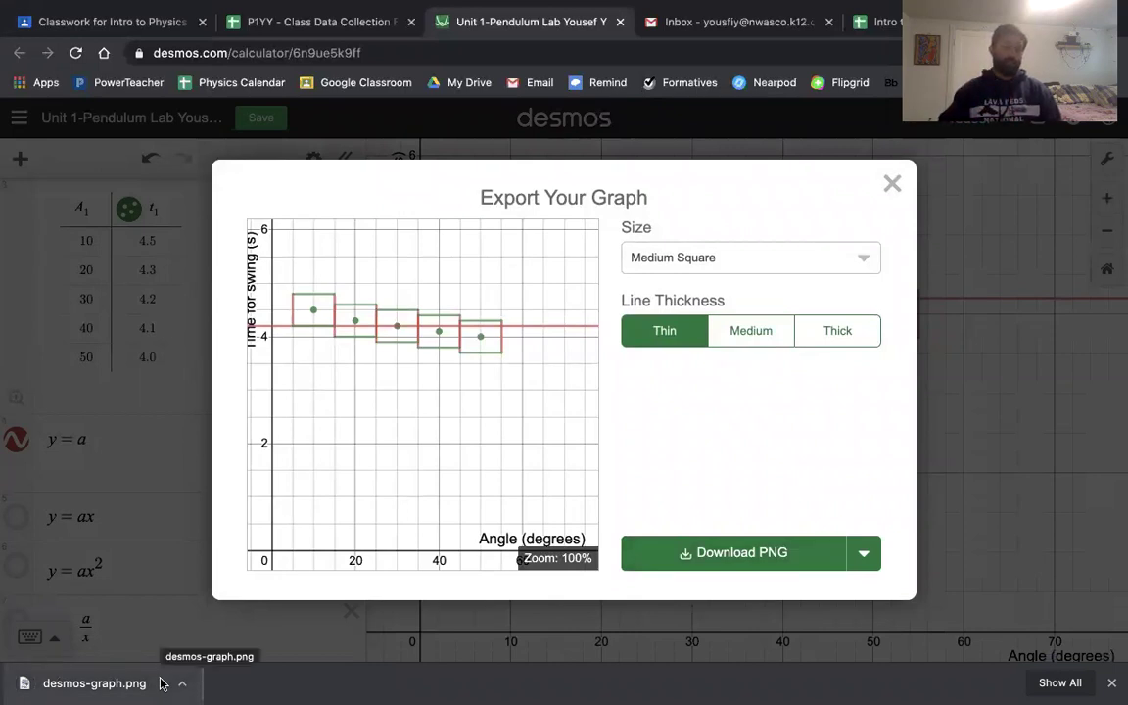
{"action": "left_click", "coordinate": [893, 184]}
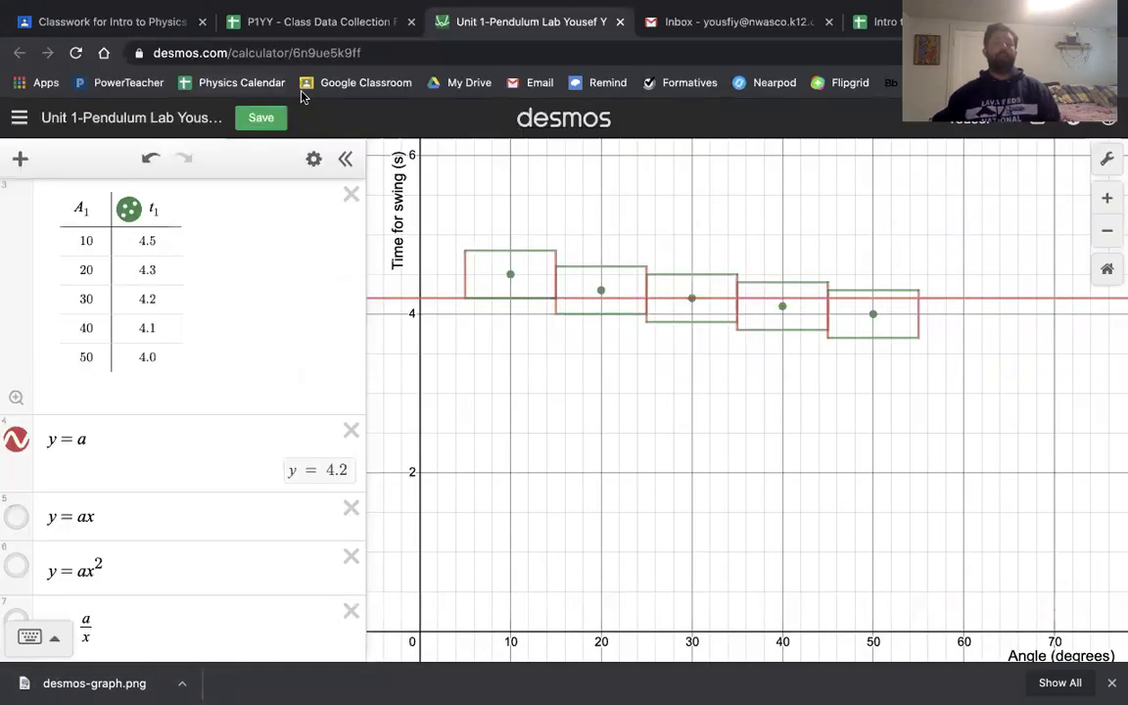
{"action": "left_click", "coordinate": [260, 119]}
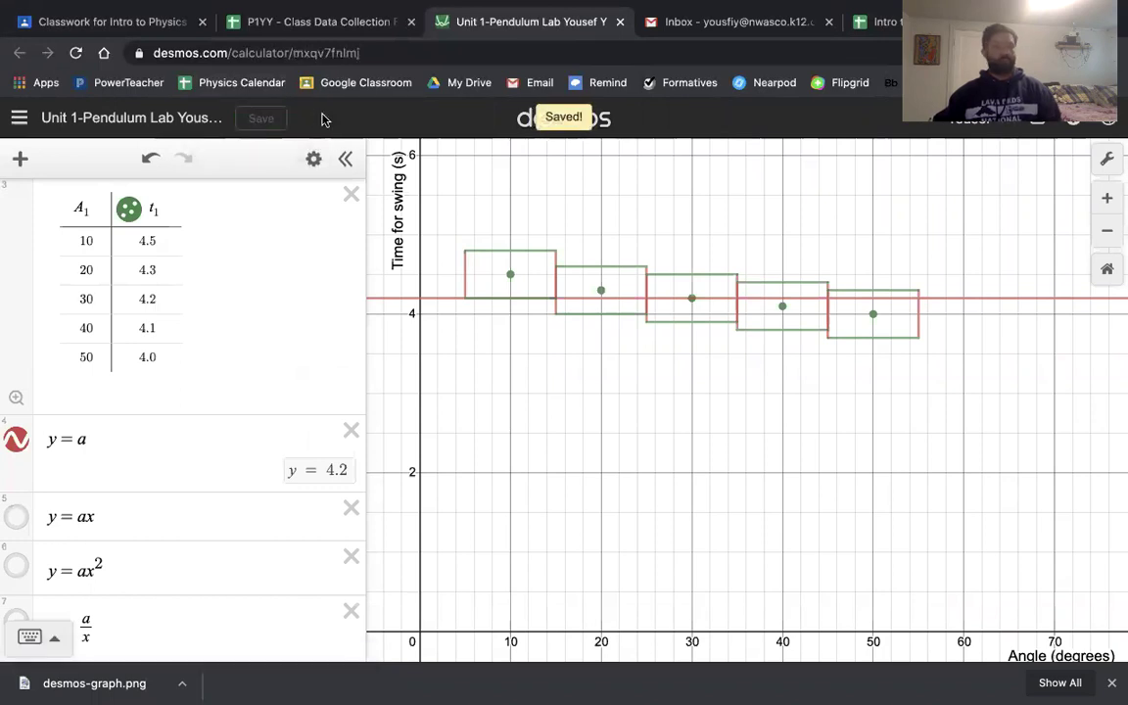
Go back to the Classroom assignment and bring its title and instructions into view
{"action": "left_click", "coordinate": [98, 24]}
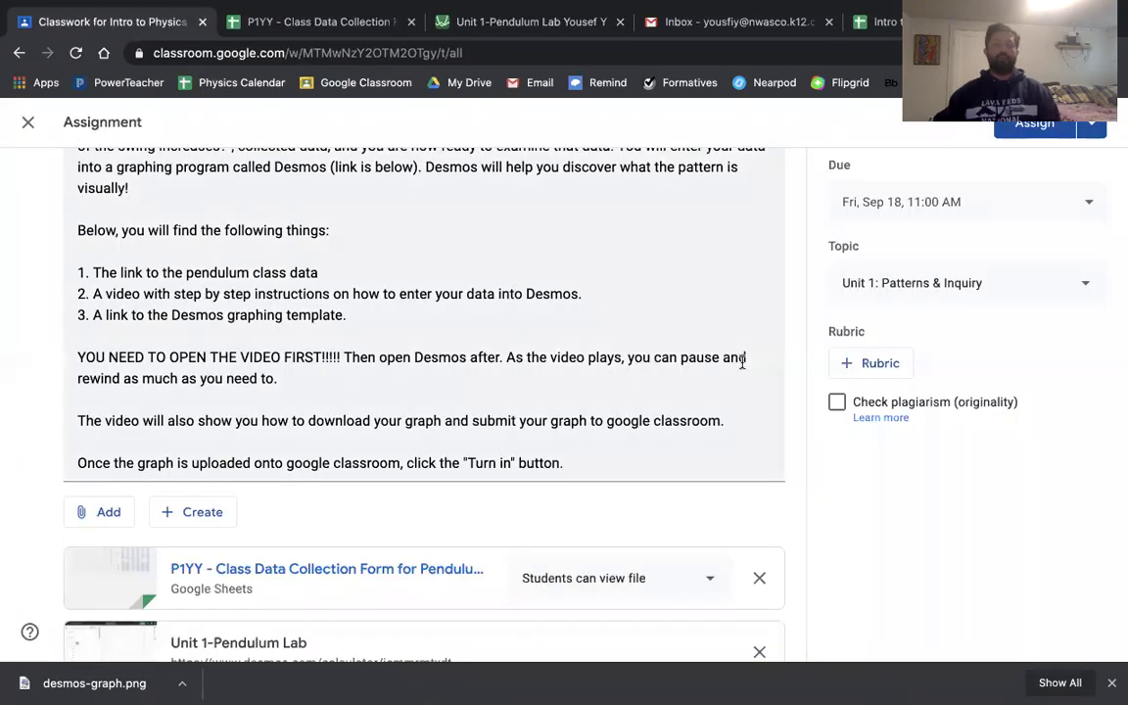
{"action": "scroll", "coordinate": [740, 362], "scroll_direction": "up", "scroll_amount": 3}
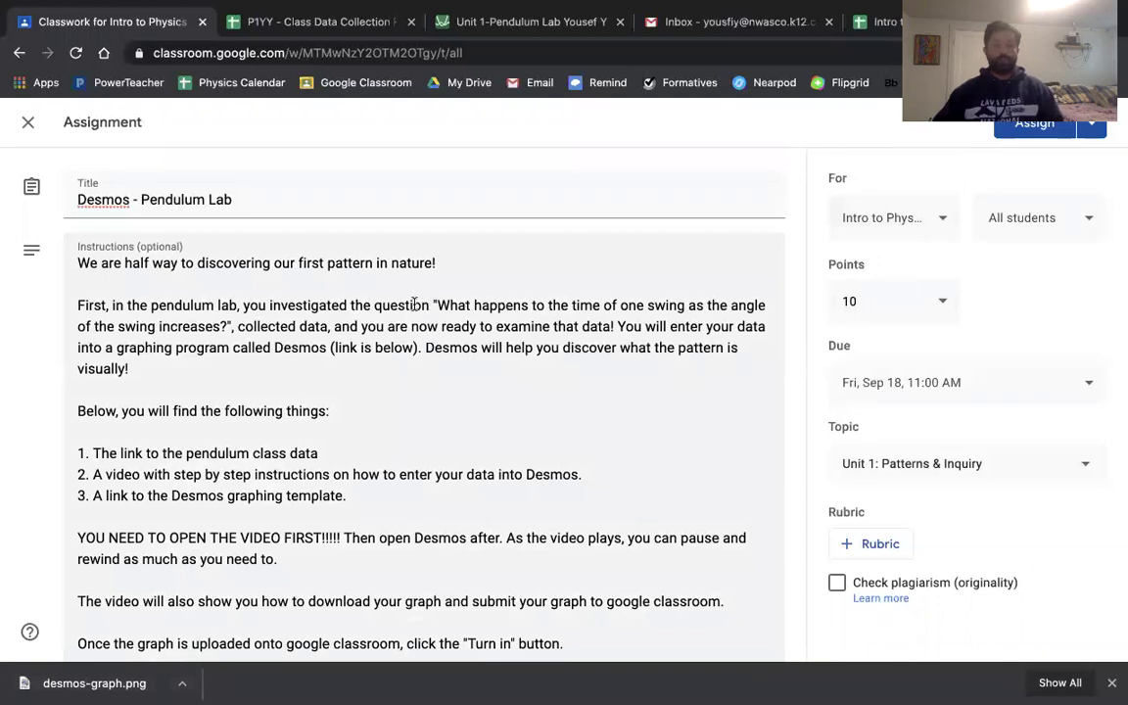
Open the downloaded desmos-graph.png image from Chrome's download bar
{"action": "left_click", "coordinate": [93, 684]}
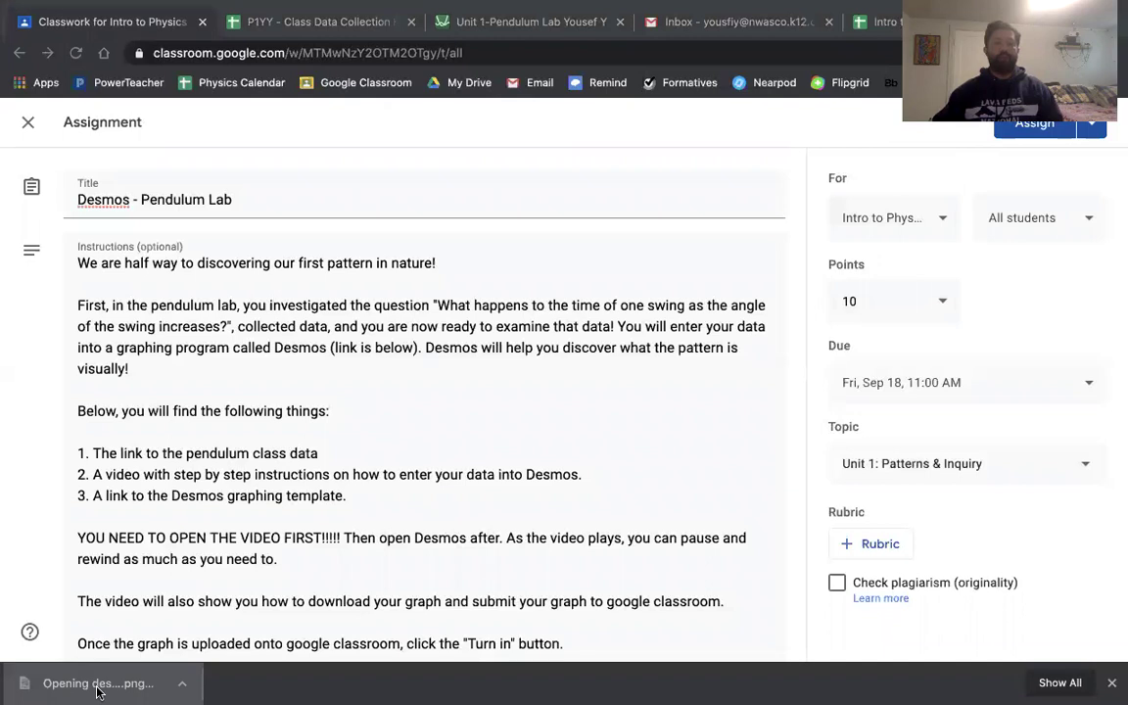